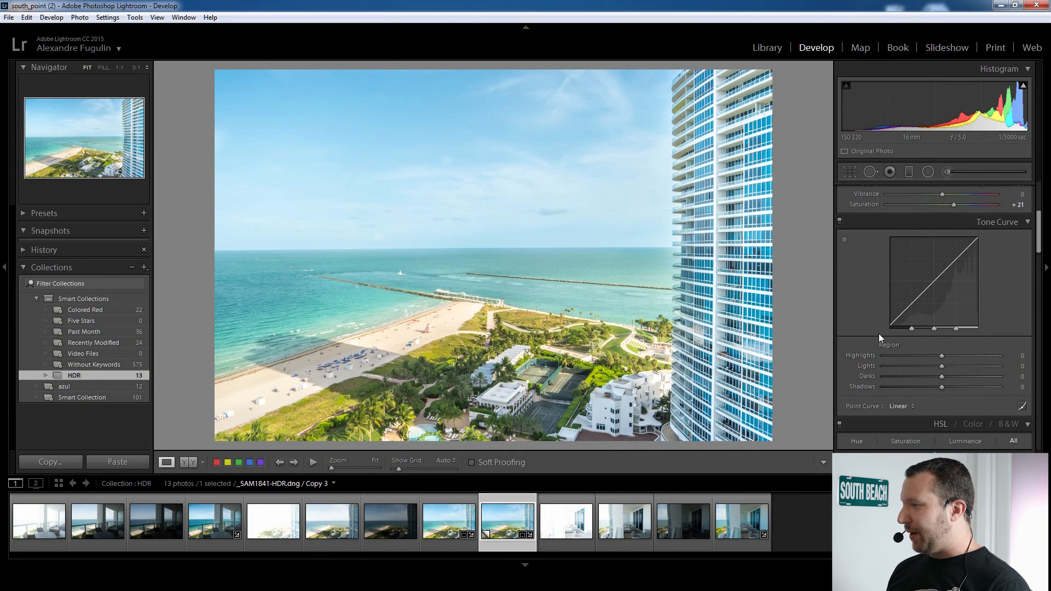
- Collapse the Basic adjustments section, expand it again and return to the Tone Curve
{"action": "left_click_drag", "start_coordinate": [1042, 238], "coordinate": [1040, 192]}
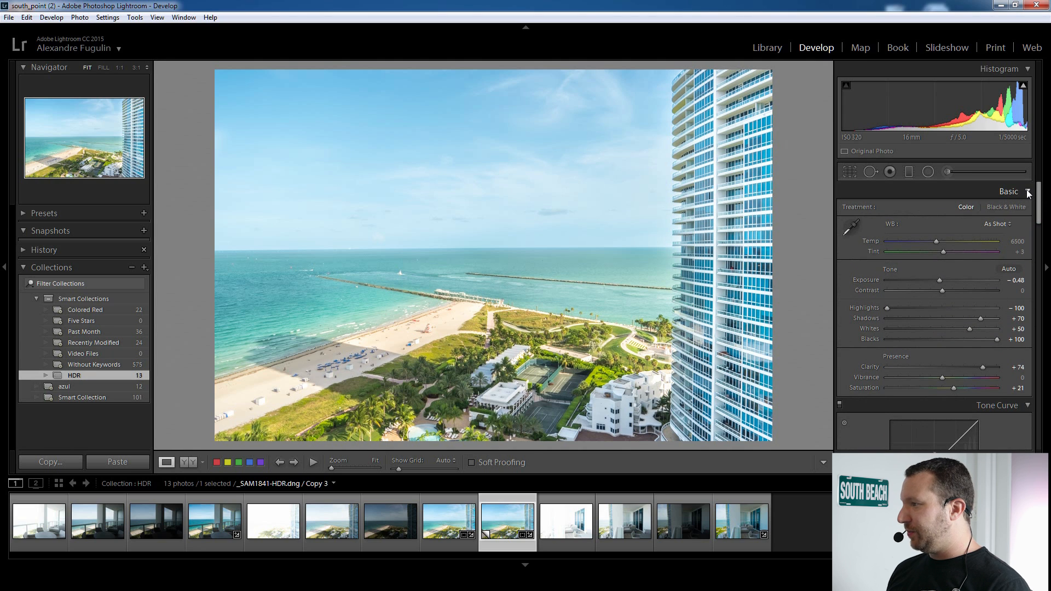
{"action": "left_click", "coordinate": [1028, 193]}
{"action": "left_click", "coordinate": [1026, 193]}
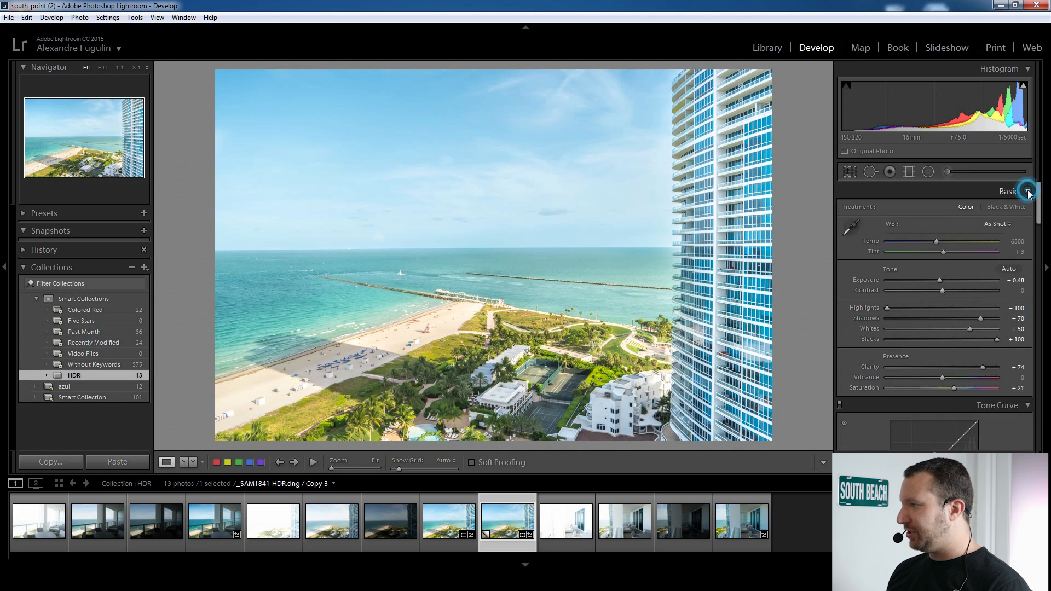
{"action": "left_click", "coordinate": [1027, 191]}
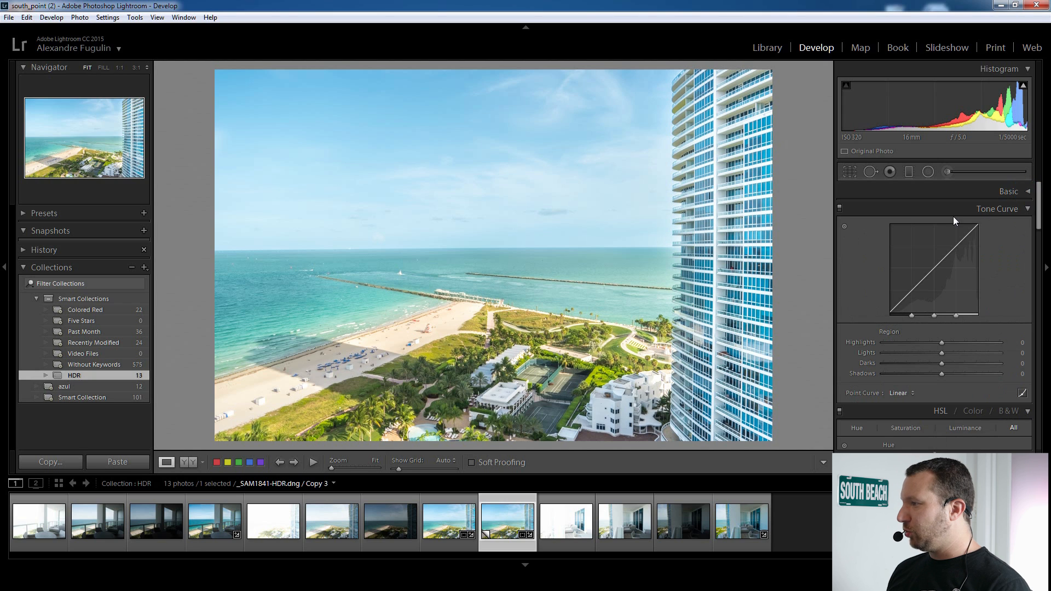
{"action": "left_click", "coordinate": [1032, 189]}
{"action": "left_click_drag", "start_coordinate": [1040, 206], "coordinate": [1039, 235]}
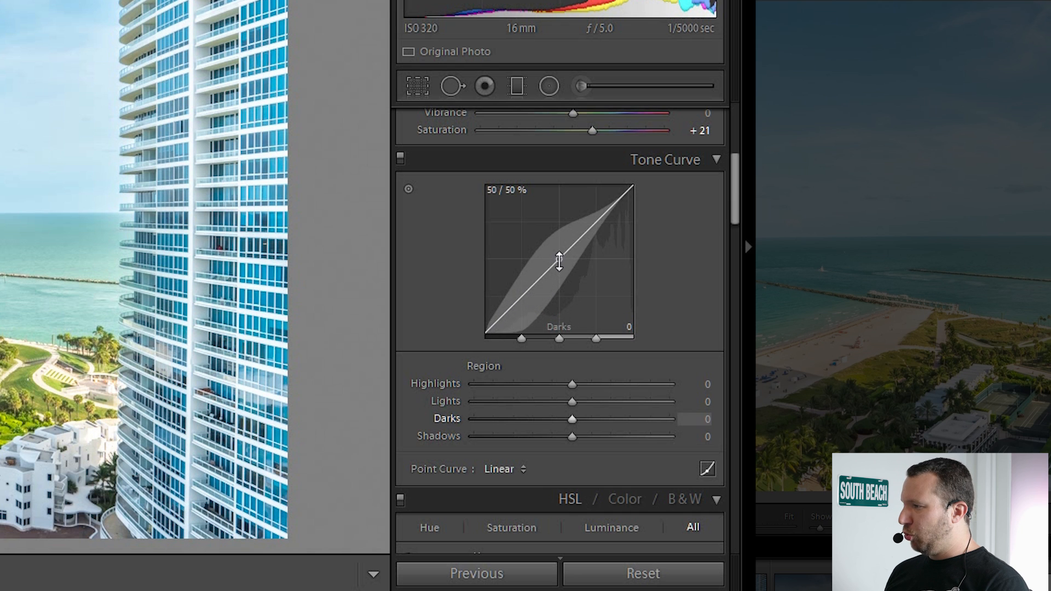
- Lower the Lights region to −12 on the tone curve, and reset the curve adjustment
{"action": "mouse_move", "coordinate": [561, 260]}
{"action": "left_mouse_down"}
{"action": "mouse_move", "coordinate": [561, 285]}
{"action": "mouse_move", "coordinate": [560, 228]}
{"action": "mouse_move", "coordinate": [562, 260]}
{"action": "left_mouse_up"}
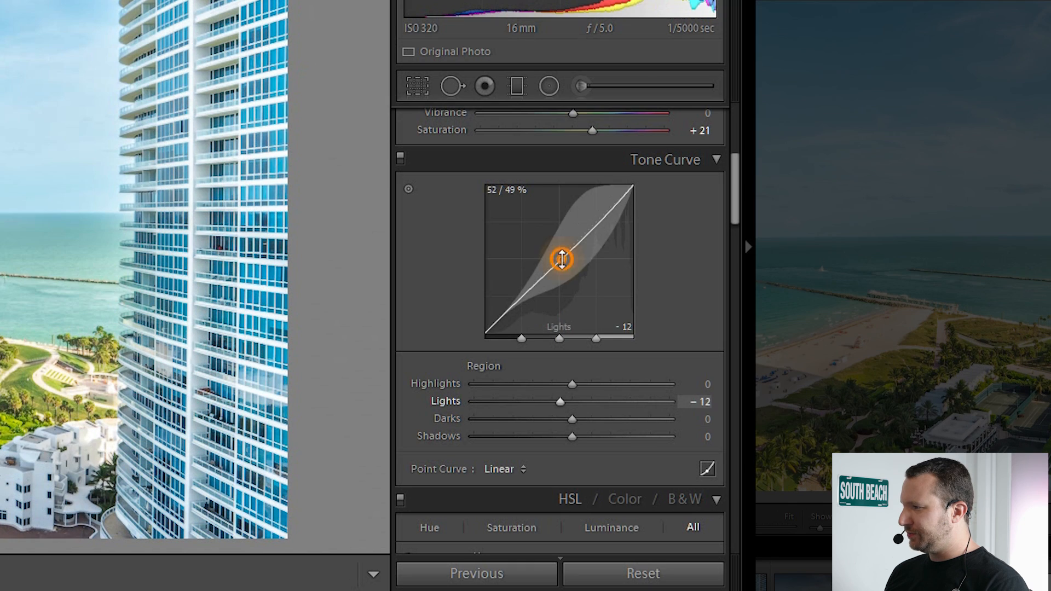
{"action": "right_click", "coordinate": [562, 259]}
{"action": "left_click", "coordinate": [593, 352]}
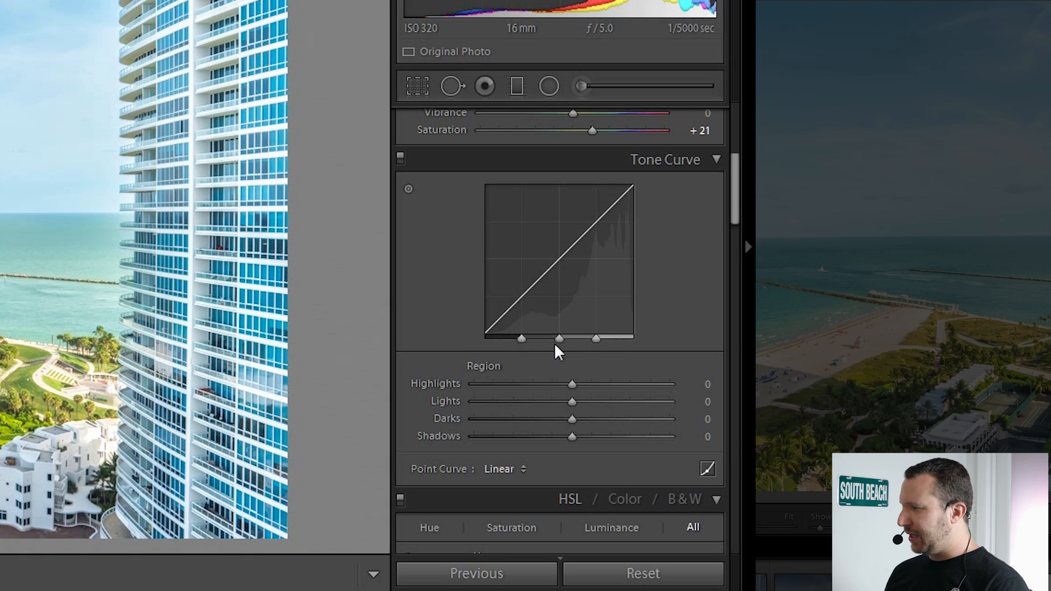
- Adjust the tone curve's Shadows region to +100, down to −100, and back up to −6
{"action": "mouse_move", "coordinate": [518, 341]}
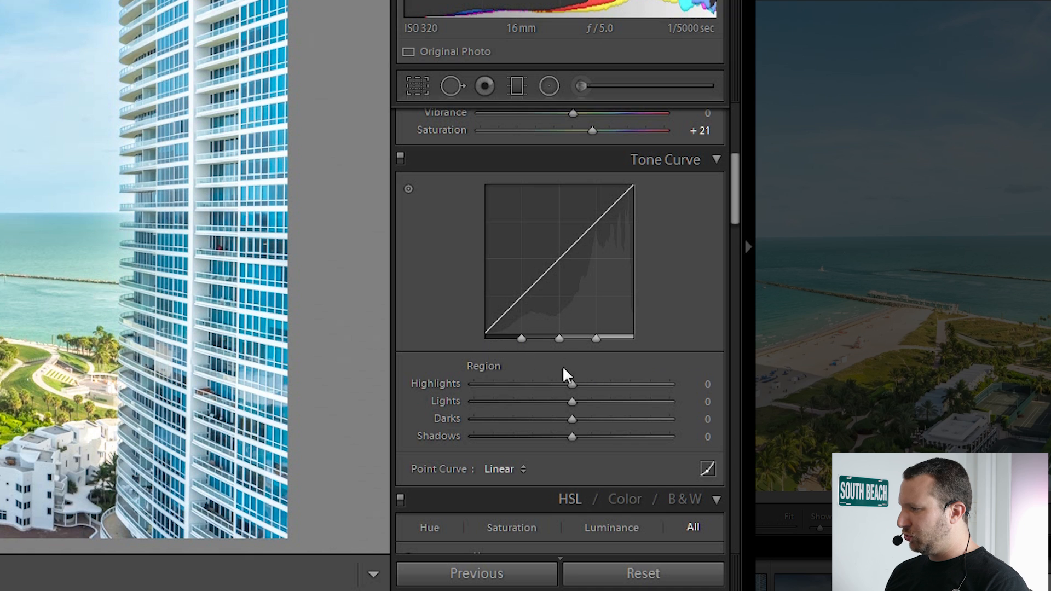
{"action": "mouse_move", "coordinate": [564, 437]}
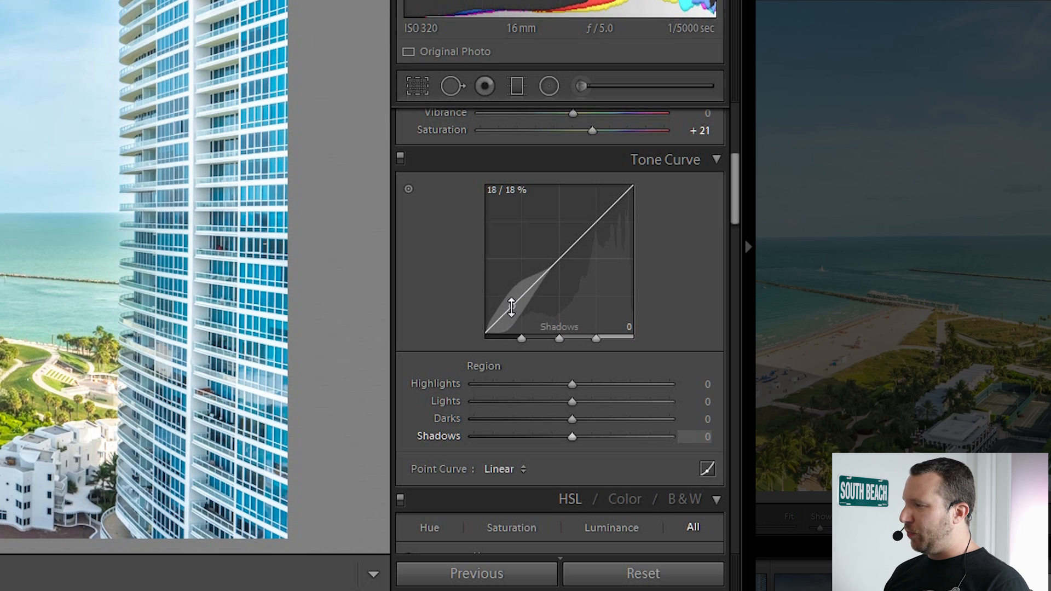
{"action": "left_click_drag", "start_coordinate": [512, 308], "coordinate": [511, 289]}
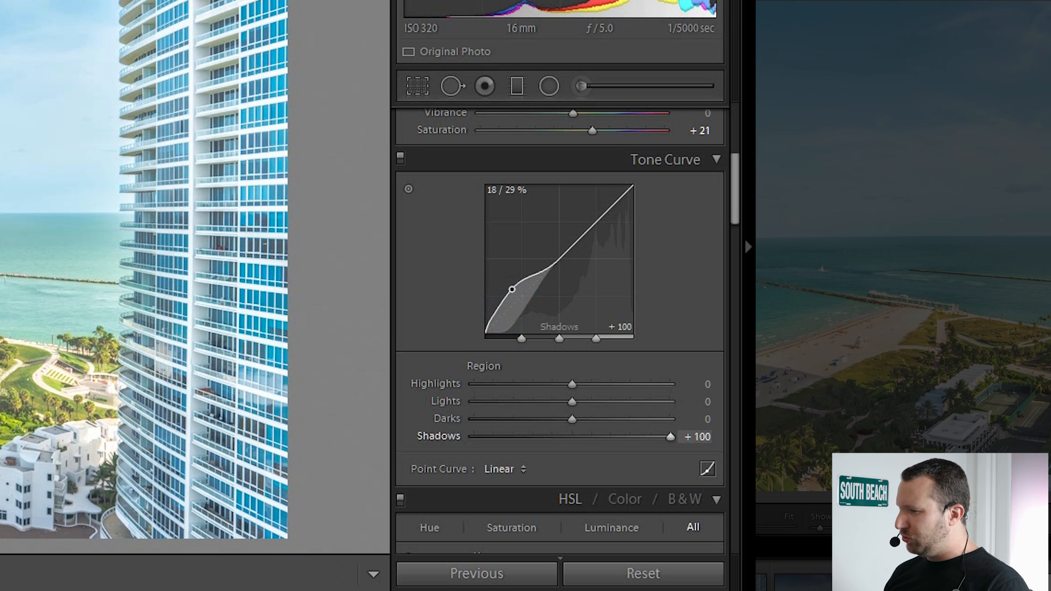
{"action": "left_click_drag", "start_coordinate": [512, 288], "coordinate": [512, 326]}
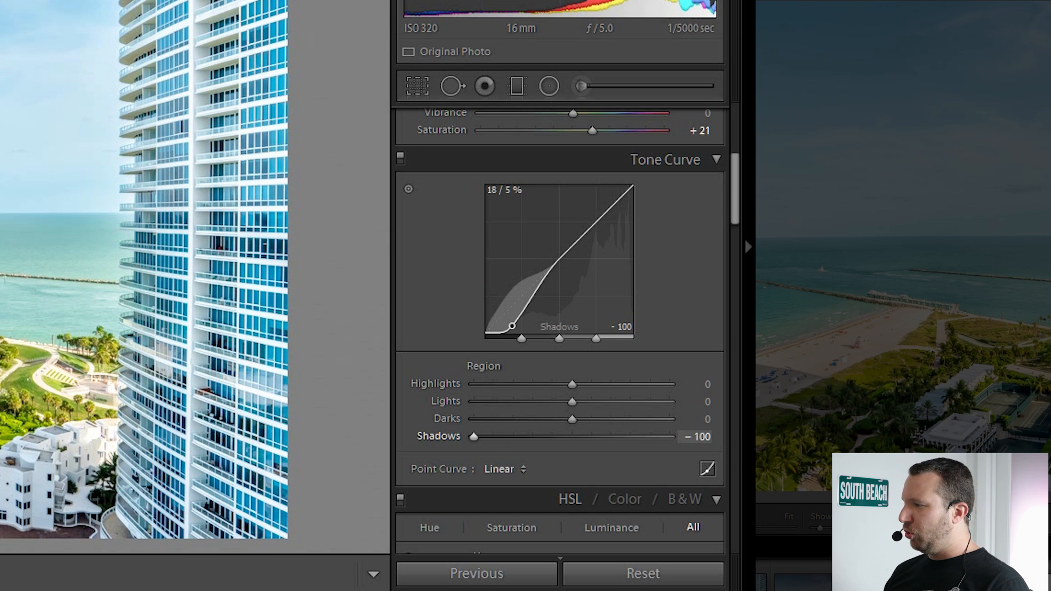
{"action": "left_click_drag", "start_coordinate": [512, 326], "coordinate": [512, 308]}
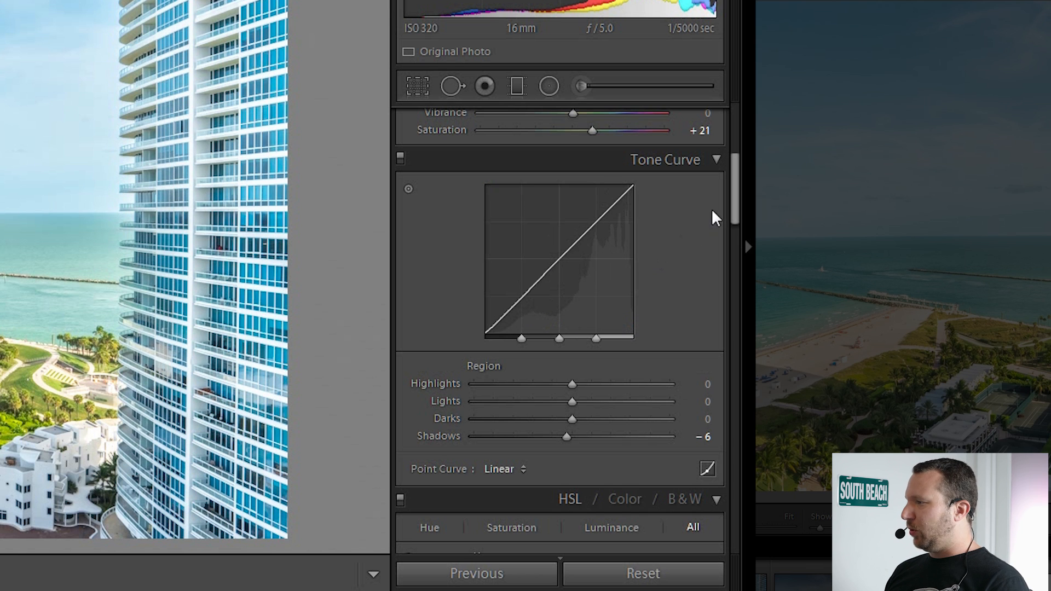
- Compare the Basic Highlights, Shadows, Whites and Blacks adjustments with the regions of the Tone Curve
{"action": "left_click_drag", "start_coordinate": [735, 208], "coordinate": [736, 139]}
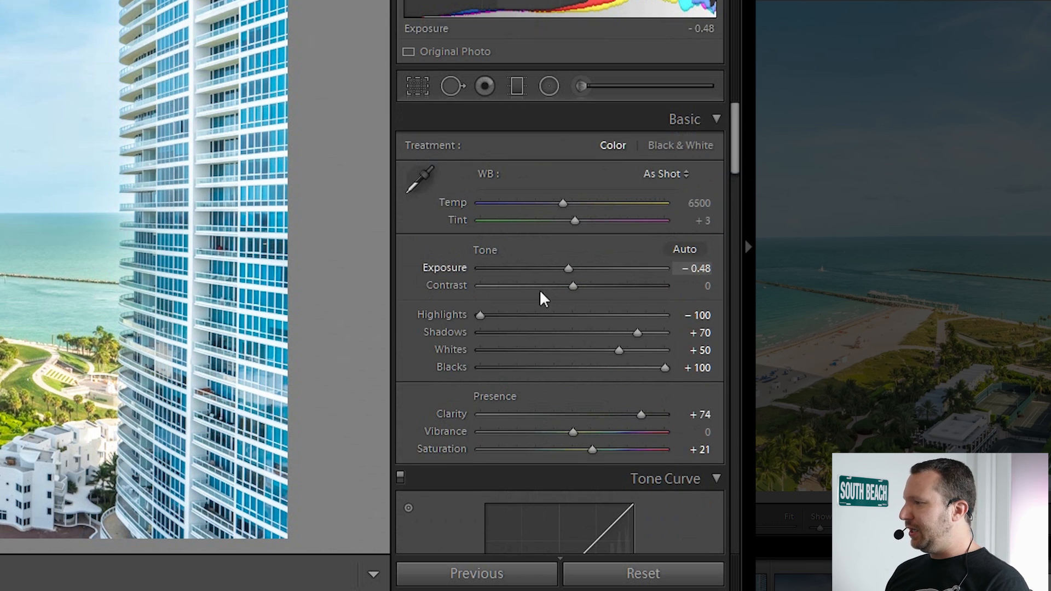
{"action": "left_click_drag", "start_coordinate": [730, 145], "coordinate": [730, 191]}
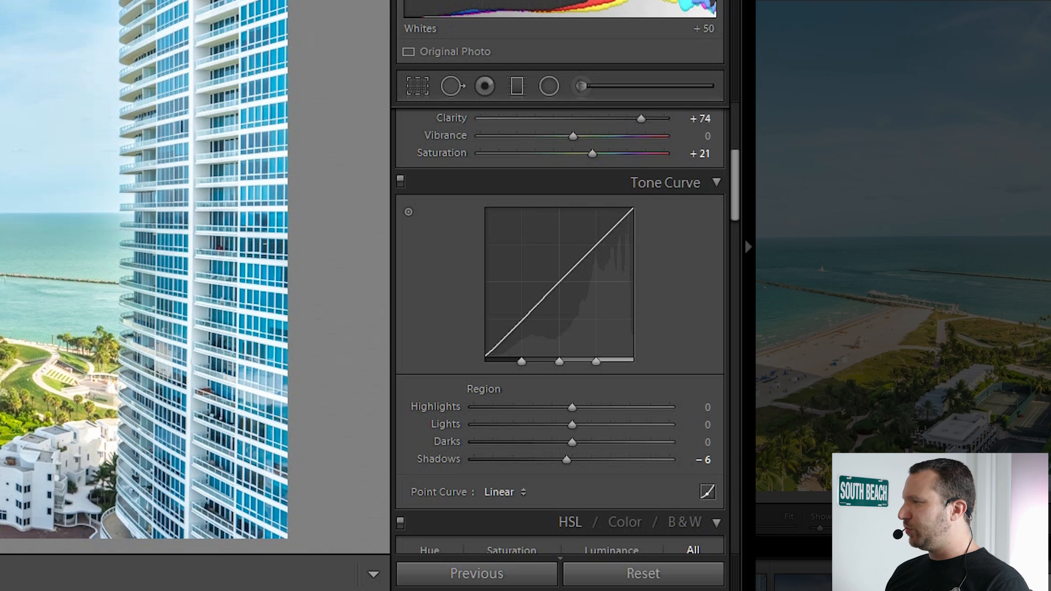
{"action": "left_click_drag", "start_coordinate": [734, 194], "coordinate": [734, 163]}
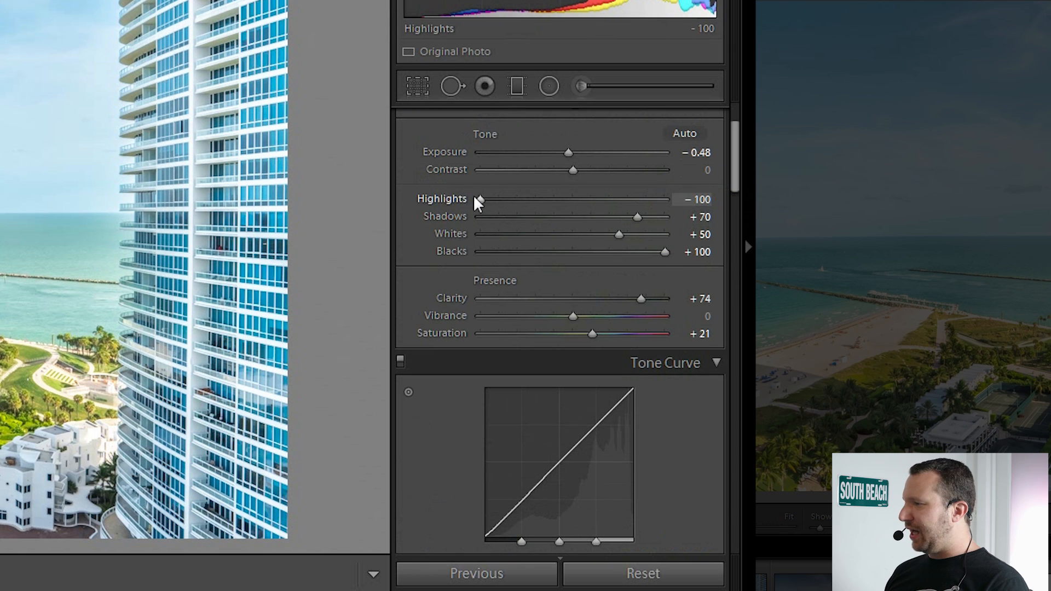
{"action": "left_click_drag", "start_coordinate": [481, 199], "coordinate": [430, 205]}
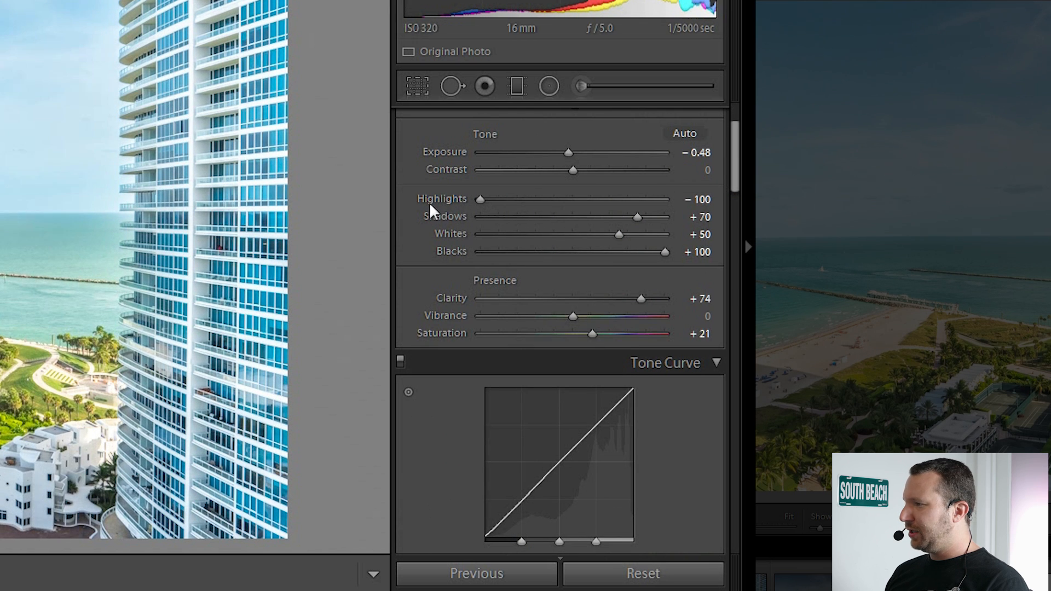
{"action": "mouse_move", "coordinate": [479, 200]}
{"action": "left_mouse_down"}
{"action": "mouse_move", "coordinate": [553, 207]}
{"action": "mouse_move", "coordinate": [459, 203]}
{"action": "left_mouse_up"}
{"action": "left_click_drag", "start_coordinate": [737, 171], "coordinate": [734, 203]}
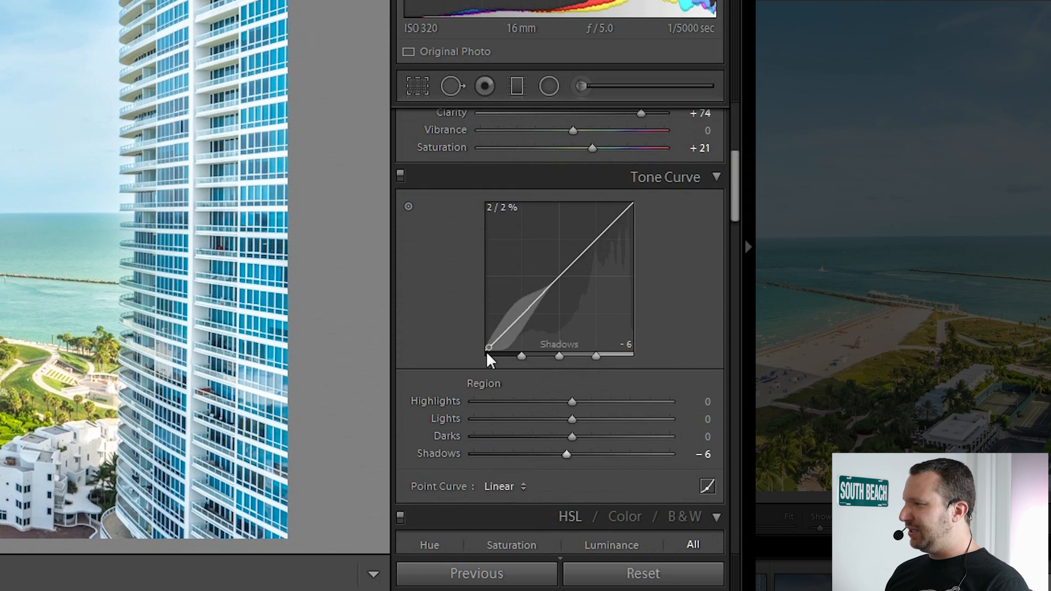
{"action": "left_click_drag", "start_coordinate": [735, 206], "coordinate": [734, 203]}
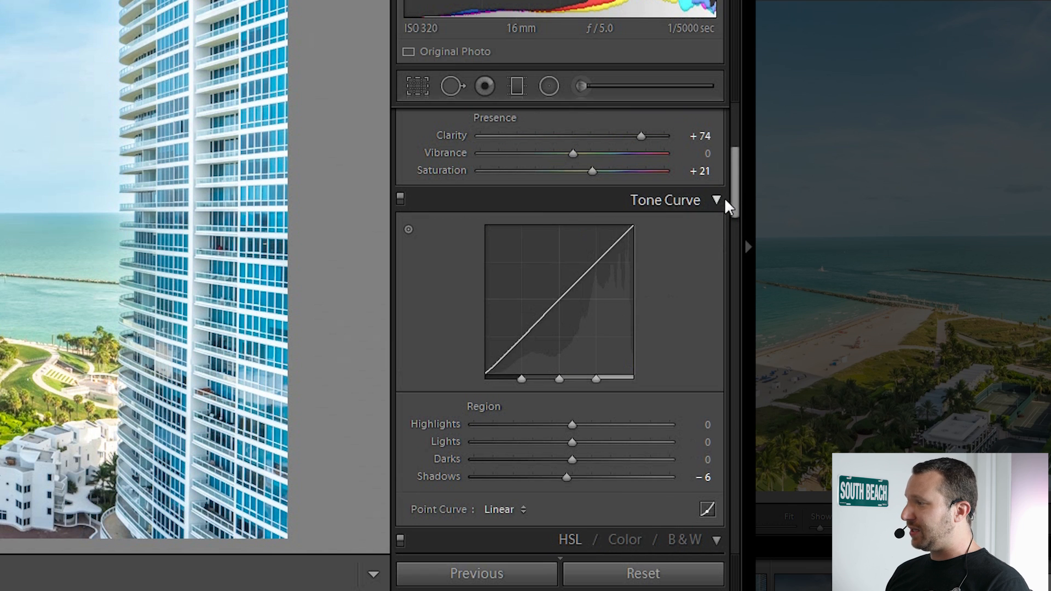
- Try a stronger Contrast in the Basic adjustments and set it back to 0
{"action": "left_click_drag", "start_coordinate": [734, 200], "coordinate": [734, 165]}
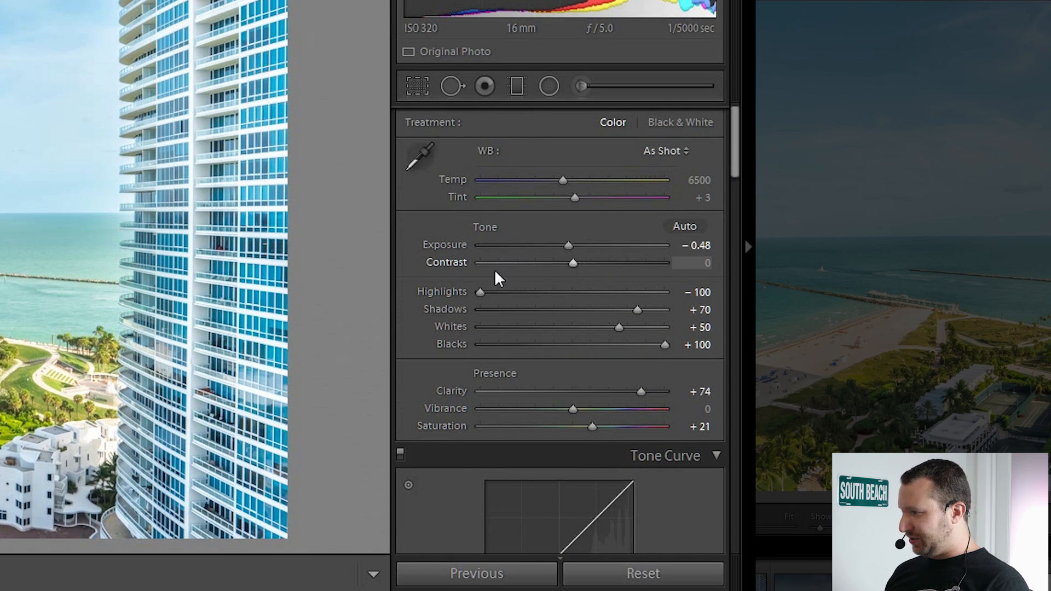
{"action": "left_click_drag", "start_coordinate": [581, 265], "coordinate": [645, 265]}
{"action": "left_click", "coordinate": [699, 265]}
{"action": "type", "text": "0"}
{"action": "left_click", "coordinate": [641, 274]}
- Set the tone curve's Shadows region to +4 and fine-tune it to +2
{"action": "left_click_drag", "start_coordinate": [735, 164], "coordinate": [739, 207]}
{"action": "scroll", "coordinate": [516, 263], "scroll_direction": "down", "scroll_amount": 1}
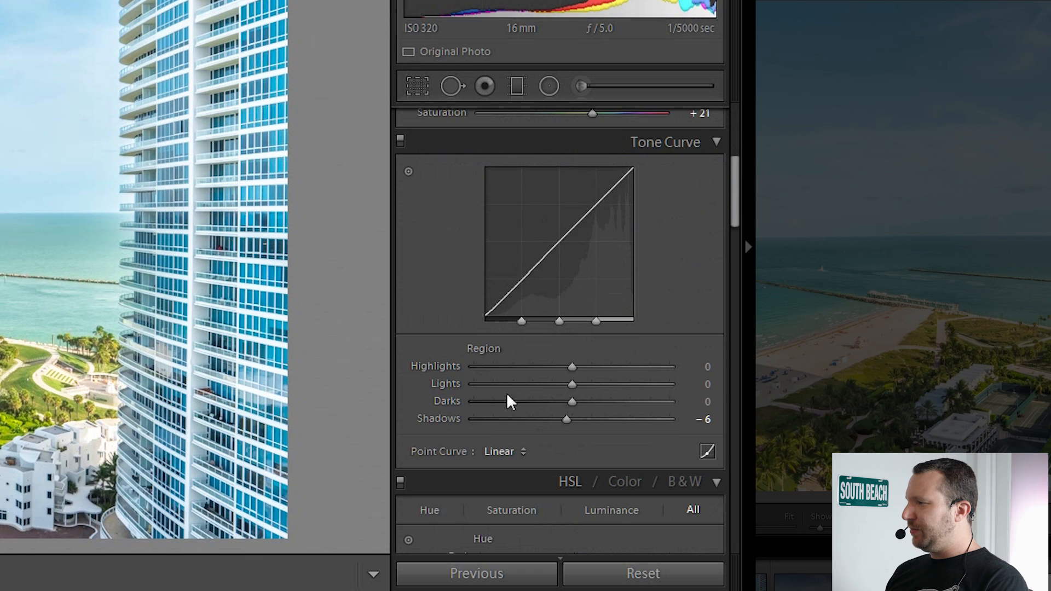
{"action": "left_click_drag", "start_coordinate": [567, 419], "coordinate": [575, 419]}
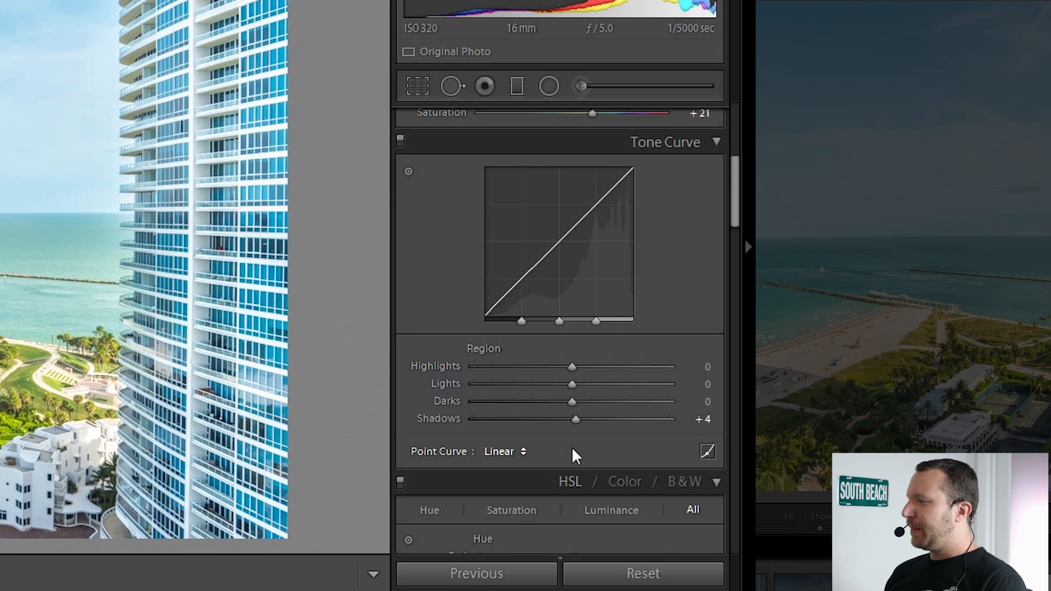
{"action": "left_click_drag", "start_coordinate": [573, 422], "coordinate": [572, 422]}
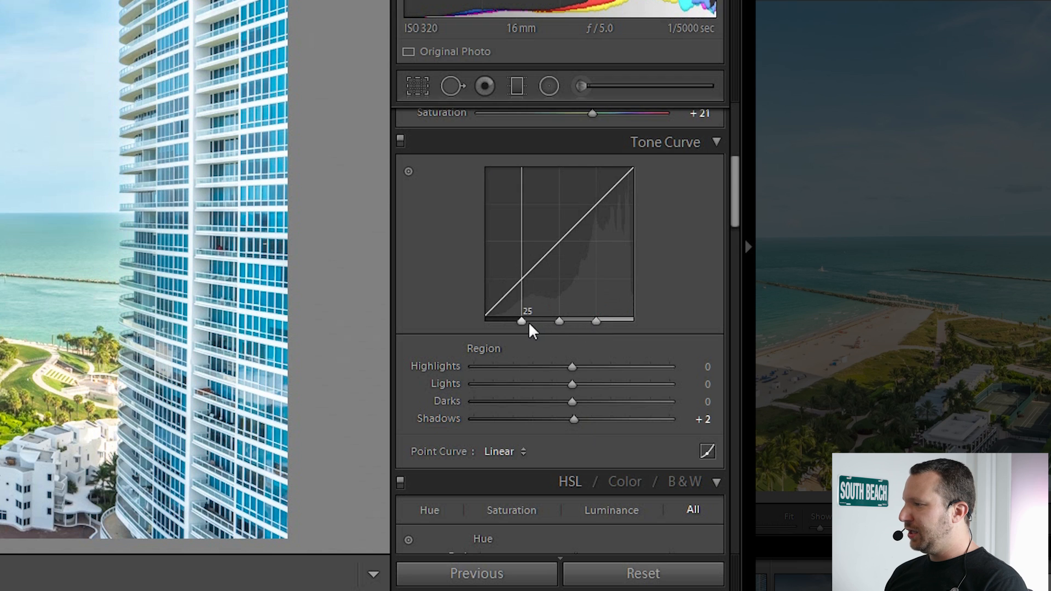
- Shift the tone curve's region split points and reset each one to its default position
{"action": "left_click_drag", "start_coordinate": [521, 323], "coordinate": [496, 322]}
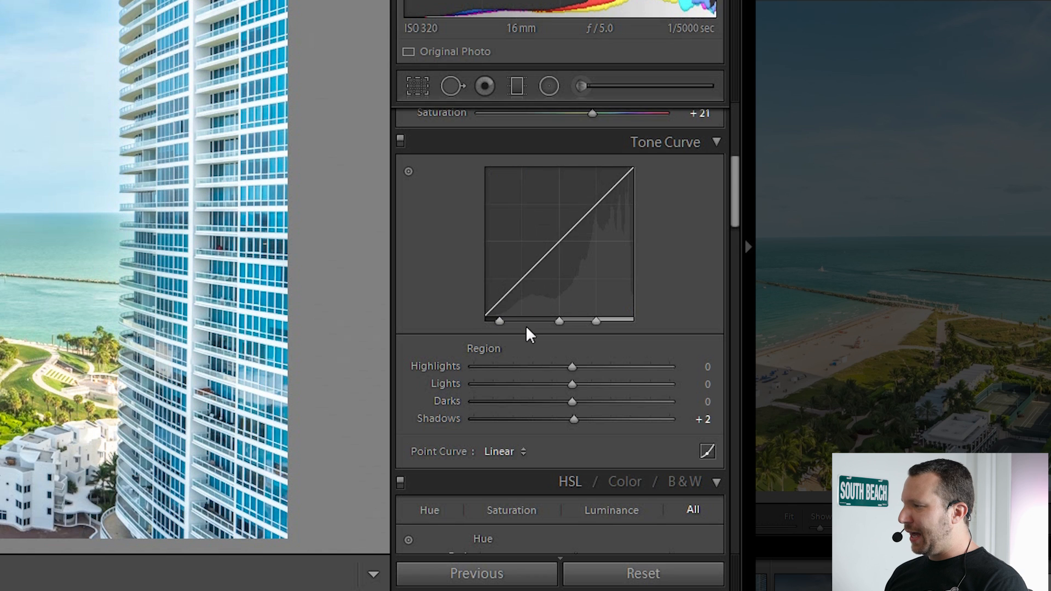
{"action": "left_click_drag", "start_coordinate": [560, 321], "coordinate": [619, 321]}
{"action": "double_click", "coordinate": [618, 320]}
{"action": "left_click_drag", "start_coordinate": [554, 321], "coordinate": [550, 319]}
{"action": "double_click", "coordinate": [550, 320]}
{"action": "double_click", "coordinate": [498, 322]}
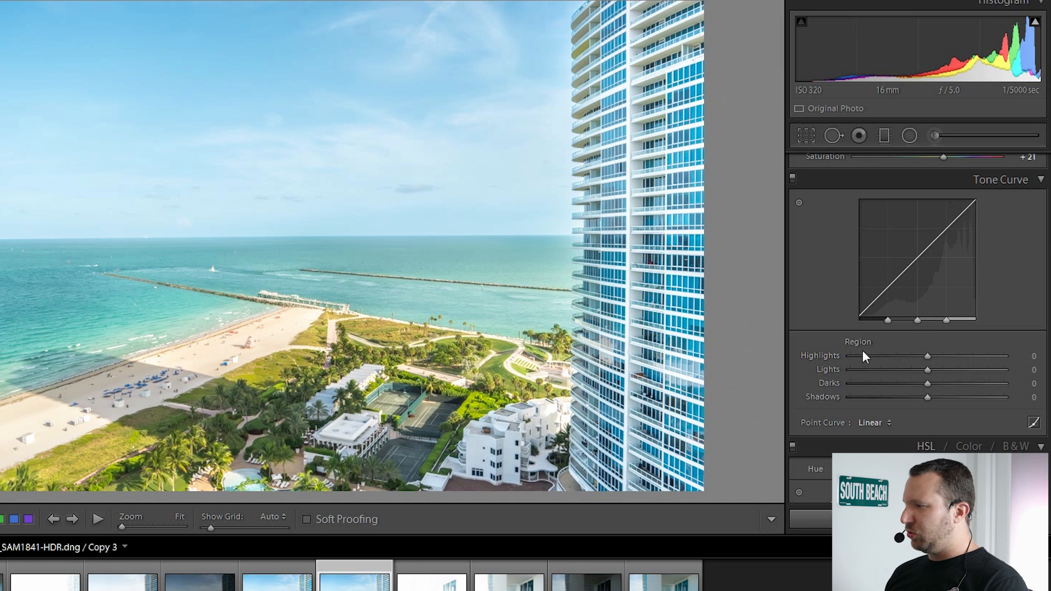
- Raise the tone curve's Highlights to +100 and narrow the highlights range by moving its split point outward
{"action": "left_click_drag", "start_coordinate": [928, 355], "coordinate": [1022, 358]}
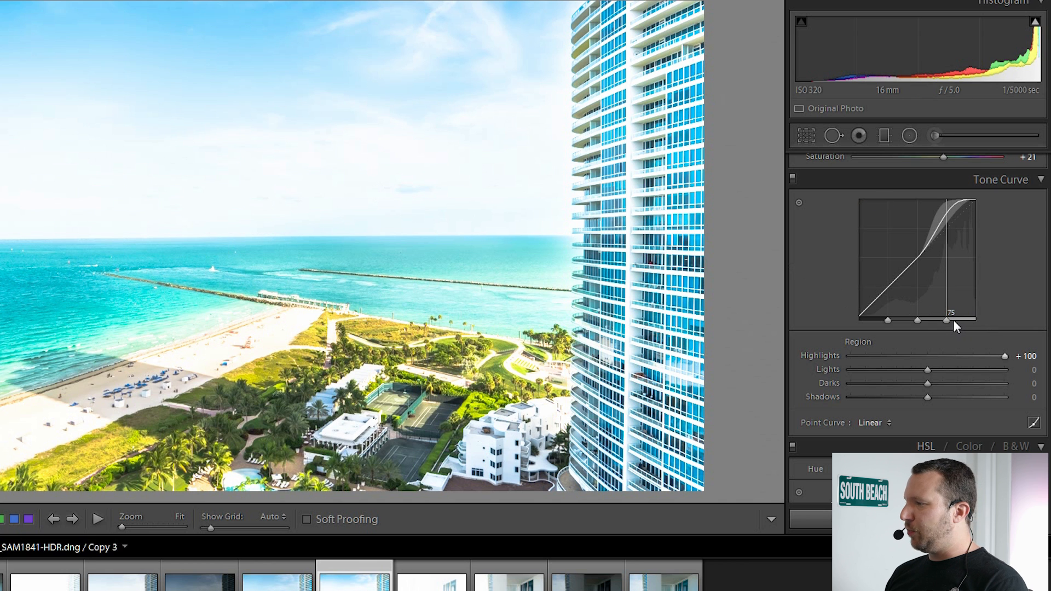
{"action": "mouse_move", "coordinate": [950, 323]}
{"action": "left_mouse_down"}
{"action": "mouse_move", "coordinate": [965, 323]}
{"action": "mouse_move", "coordinate": [930, 324]}
{"action": "mouse_move", "coordinate": [959, 331]}
{"action": "left_mouse_up"}
{"action": "mouse_move", "coordinate": [1004, 357]}
{"action": "left_mouse_down"}
{"action": "mouse_move", "coordinate": [955, 355]}
{"action": "mouse_move", "coordinate": [1022, 354]}
{"action": "left_mouse_up"}
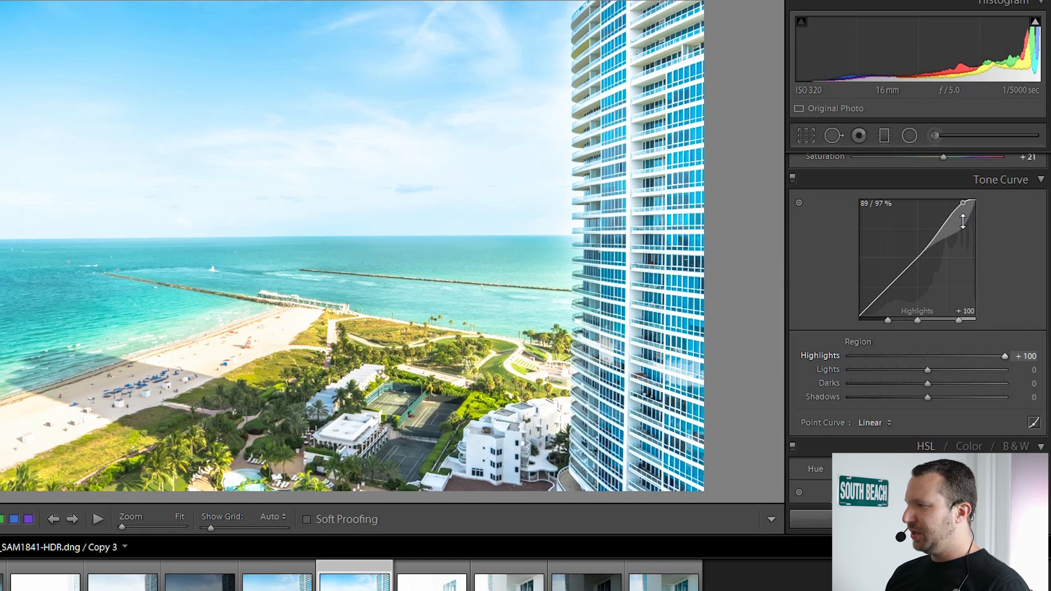
{"action": "double_click", "coordinate": [960, 320]}
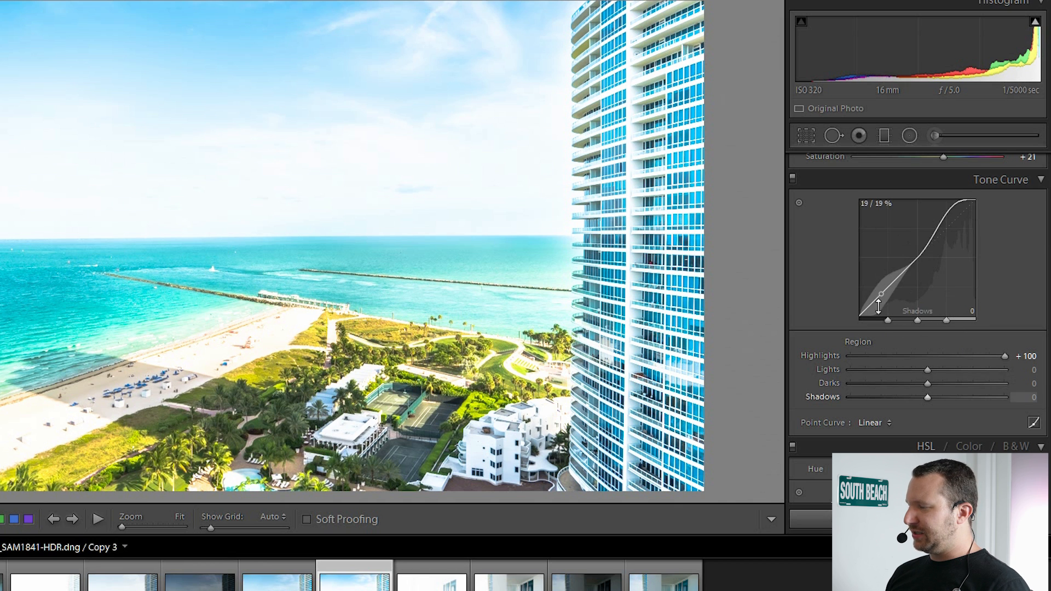
{"action": "left_click_drag", "start_coordinate": [947, 320], "coordinate": [956, 323]}
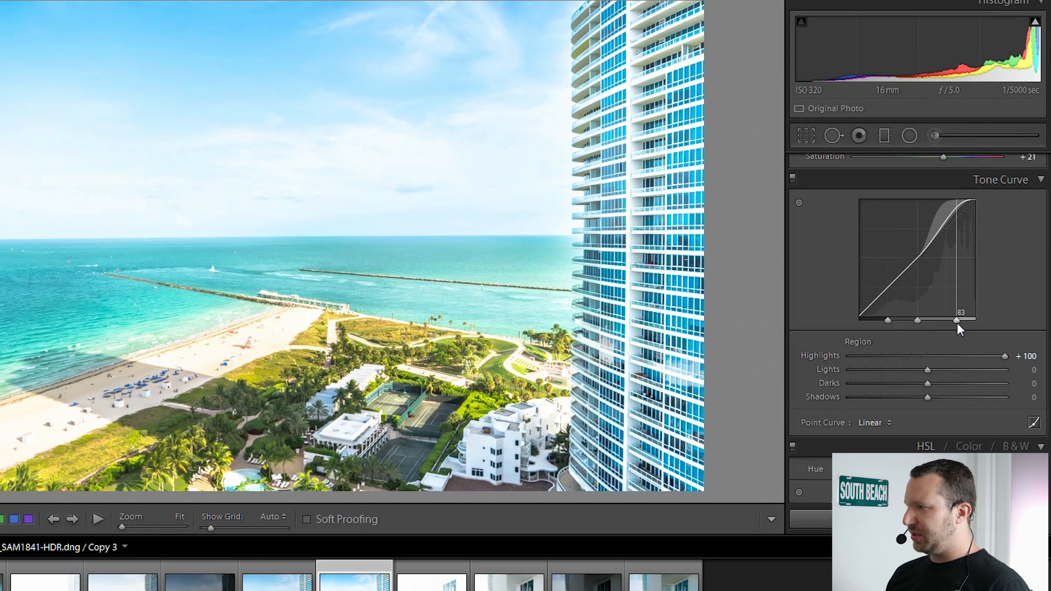
{"action": "left_click_drag", "start_coordinate": [955, 323], "coordinate": [958, 323]}
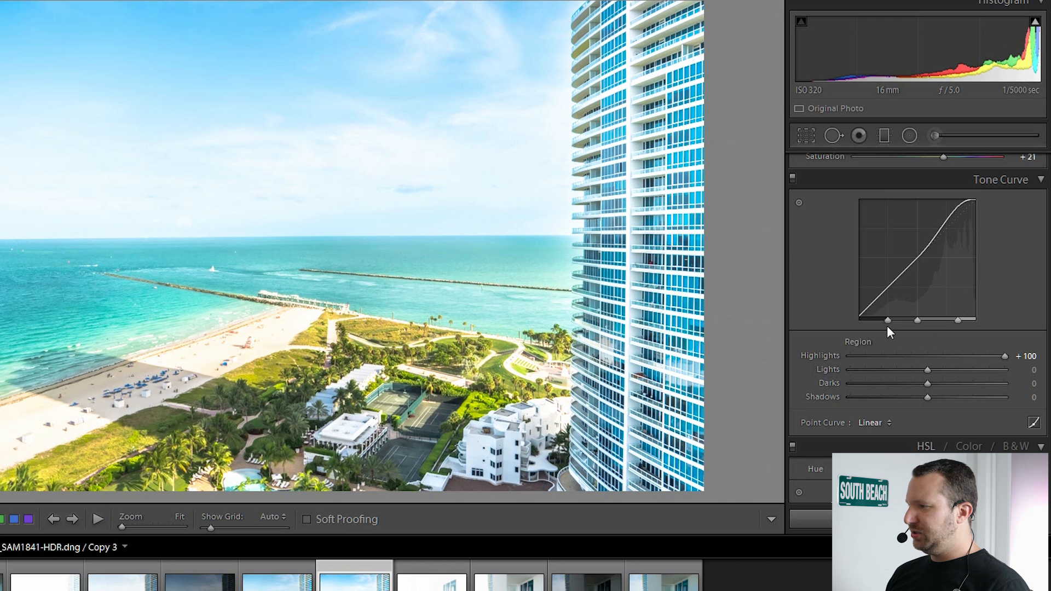
- Test the tone curve's Shadows at −100 and +100, then set the shadow split point to 10 and Shadows to +37
{"action": "left_click_drag", "start_coordinate": [928, 398], "coordinate": [799, 402]}
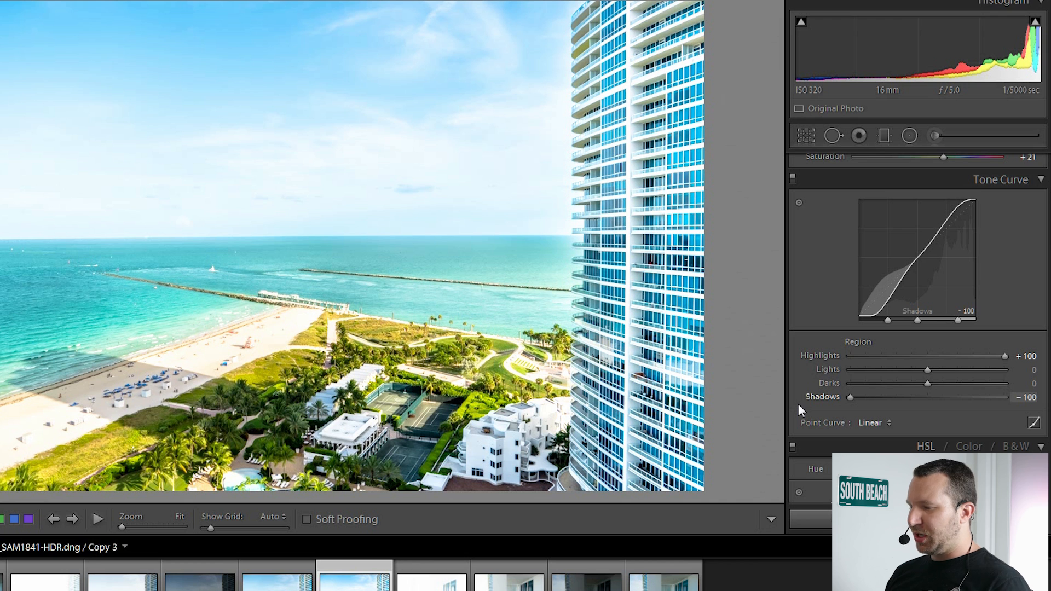
{"action": "left_click_drag", "start_coordinate": [850, 397], "coordinate": [1015, 399]}
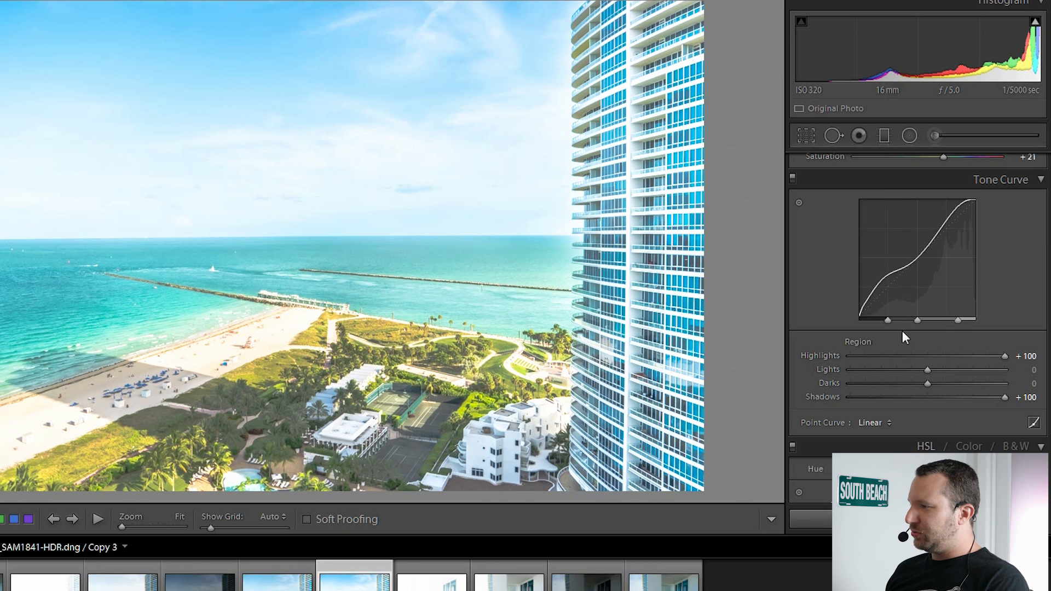
{"action": "left_click", "coordinate": [888, 320]}
{"action": "left_click_drag", "start_coordinate": [888, 320], "coordinate": [872, 320]}
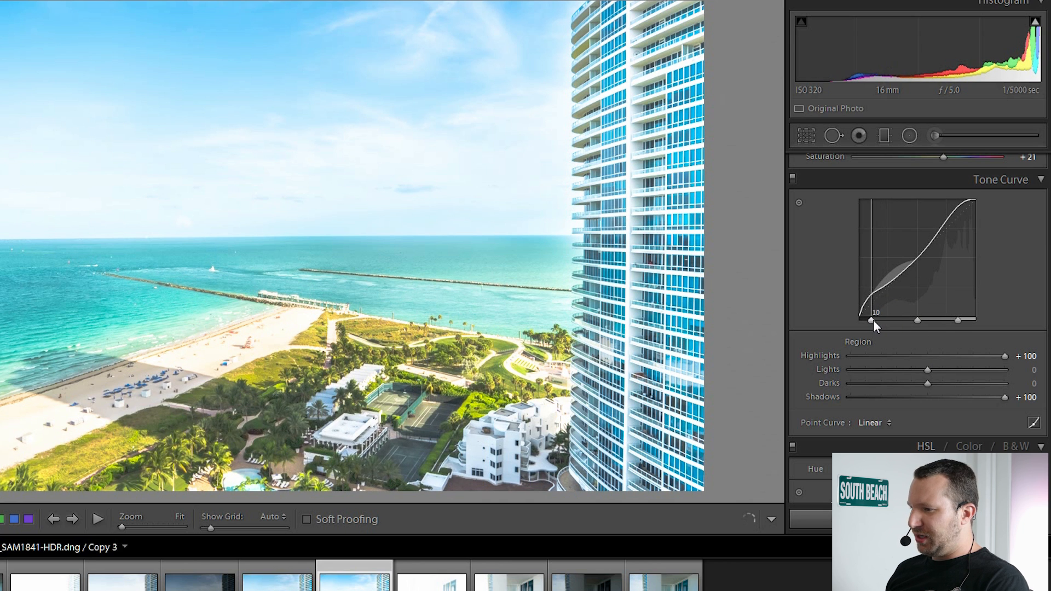
{"action": "left_click_drag", "start_coordinate": [1003, 398], "coordinate": [956, 396]}
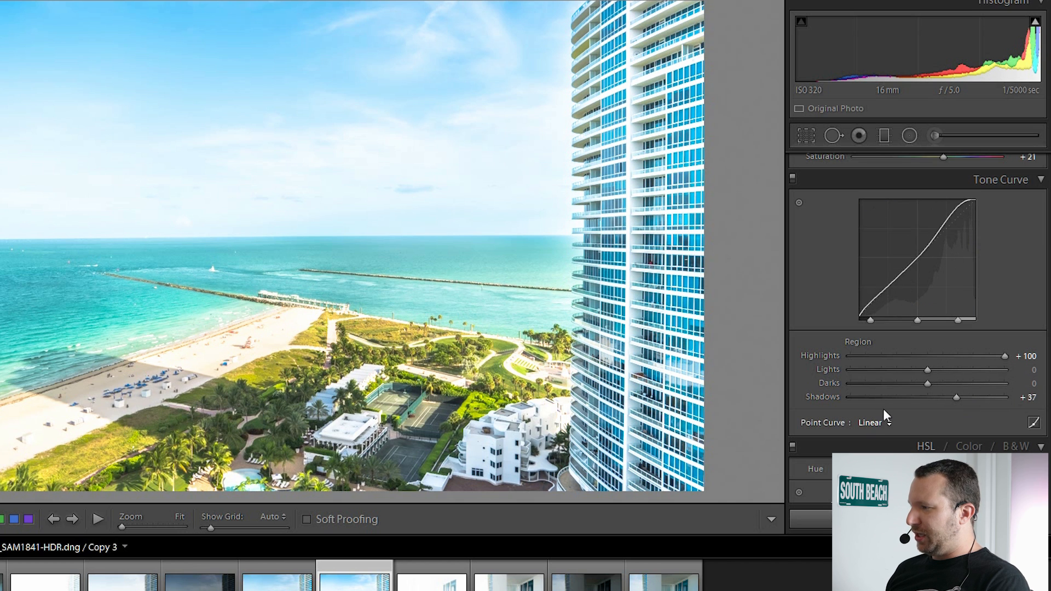
- Reset the tone curve's split points and flatten the curve by returning all regions to 0
{"action": "left_click_drag", "start_coordinate": [1001, 354], "coordinate": [948, 324]}
{"action": "left_click", "coordinate": [957, 322]}
{"action": "double_click", "coordinate": [871, 321]}
{"action": "right_click", "coordinate": [927, 268]}
{"action": "left_click", "coordinate": [964, 342]}
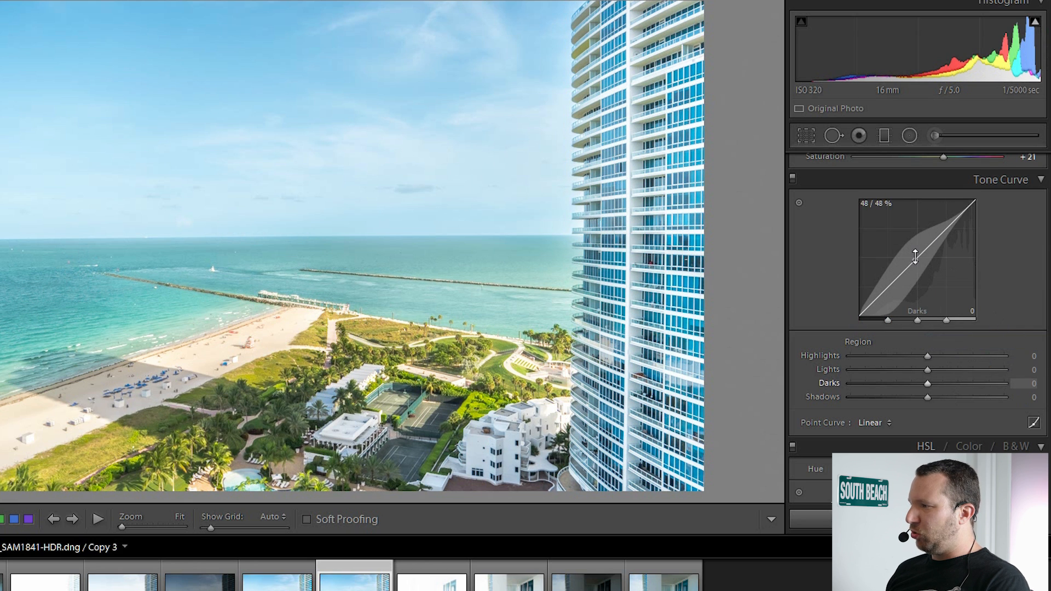
- Test a steep tone curve with Lights at +100 and Darks at −58, then reset the whole curve
{"action": "mouse_move", "coordinate": [917, 255]}
{"action": "left_mouse_down"}
{"action": "mouse_move", "coordinate": [918, 270]}
{"action": "mouse_move", "coordinate": [918, 244]}
{"action": "mouse_move", "coordinate": [918, 273]}
{"action": "mouse_move", "coordinate": [918, 229]}
{"action": "left_mouse_up"}
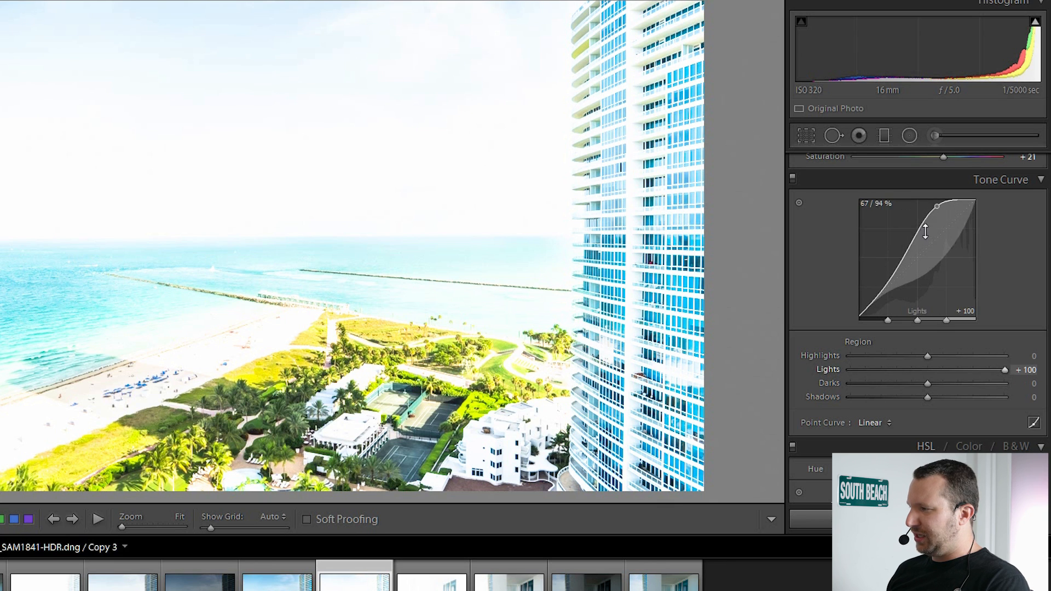
{"action": "left_click_drag", "start_coordinate": [915, 238], "coordinate": [915, 252]}
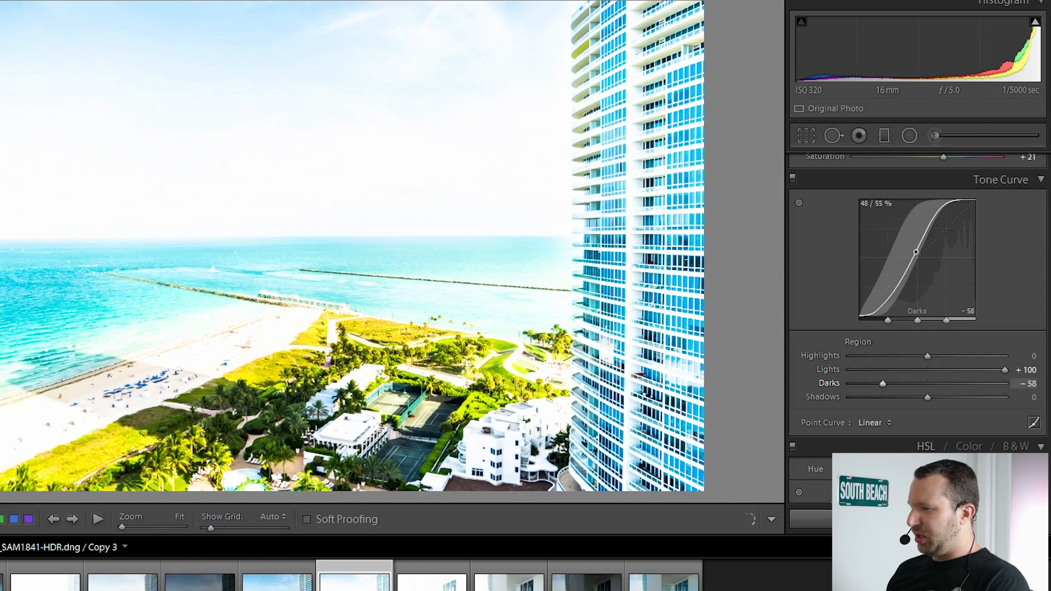
{"action": "right_click", "coordinate": [922, 283]}
{"action": "left_click", "coordinate": [979, 359]}
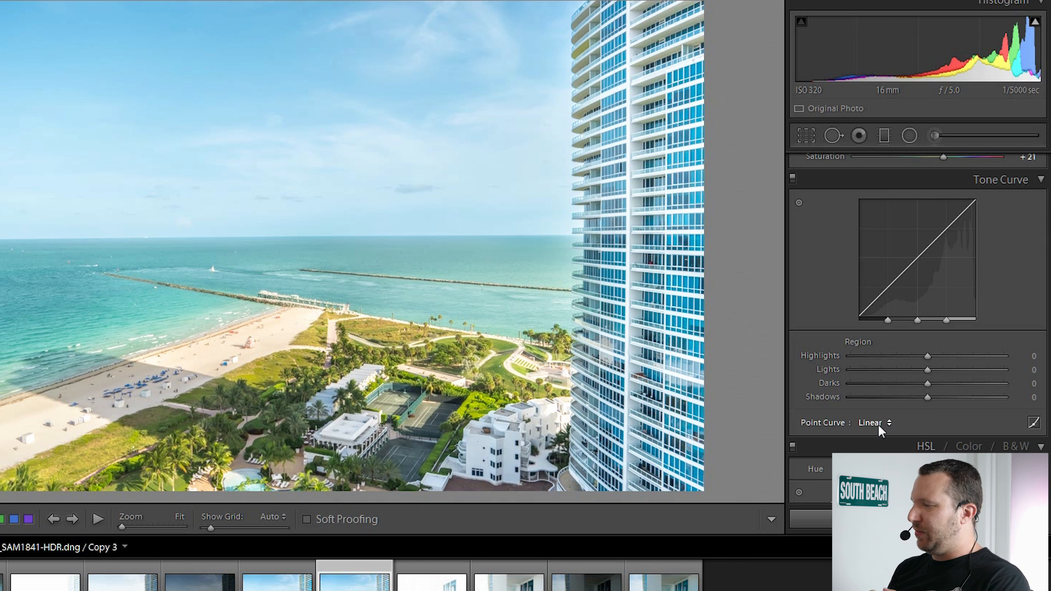
- Try the Medium Contrast point curve preset, then switch the point curve to Strong Contrast
{"action": "left_click", "coordinate": [877, 425]}
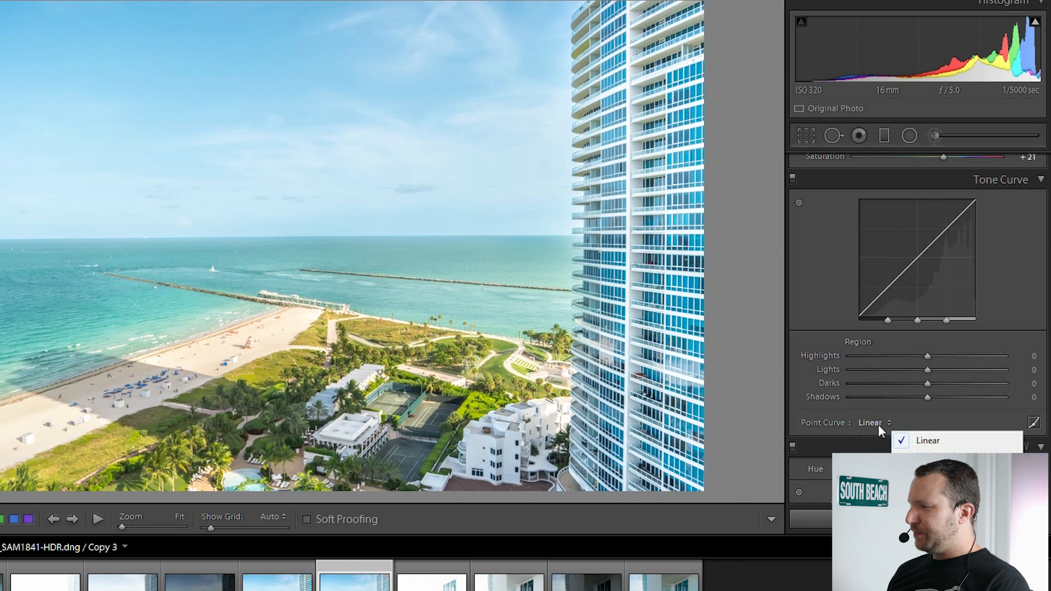
{"action": "left_click", "coordinate": [939, 456]}
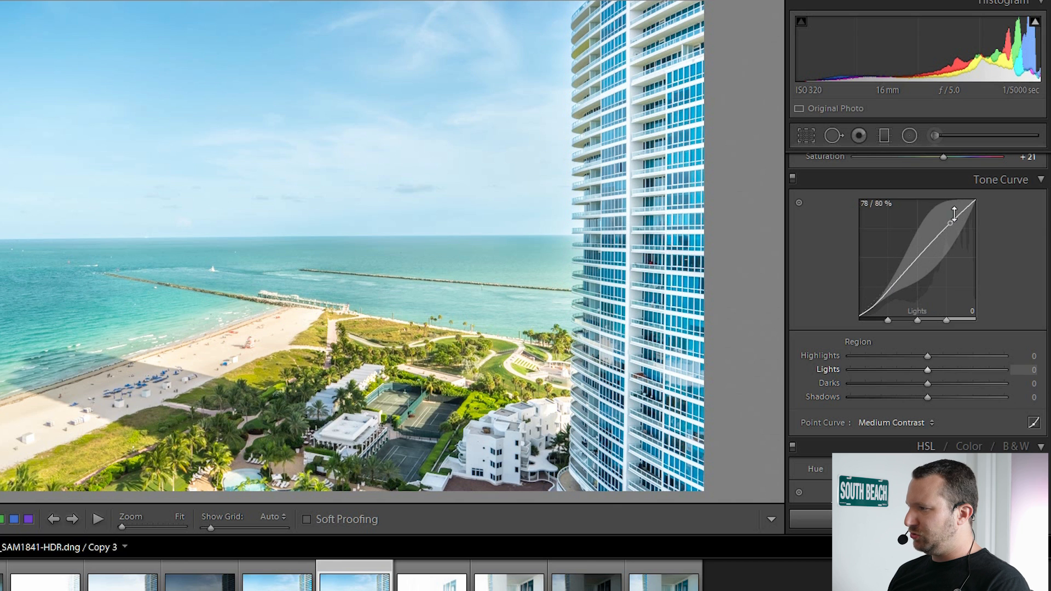
{"action": "left_click", "coordinate": [894, 422]}
{"action": "left_click", "coordinate": [931, 466]}
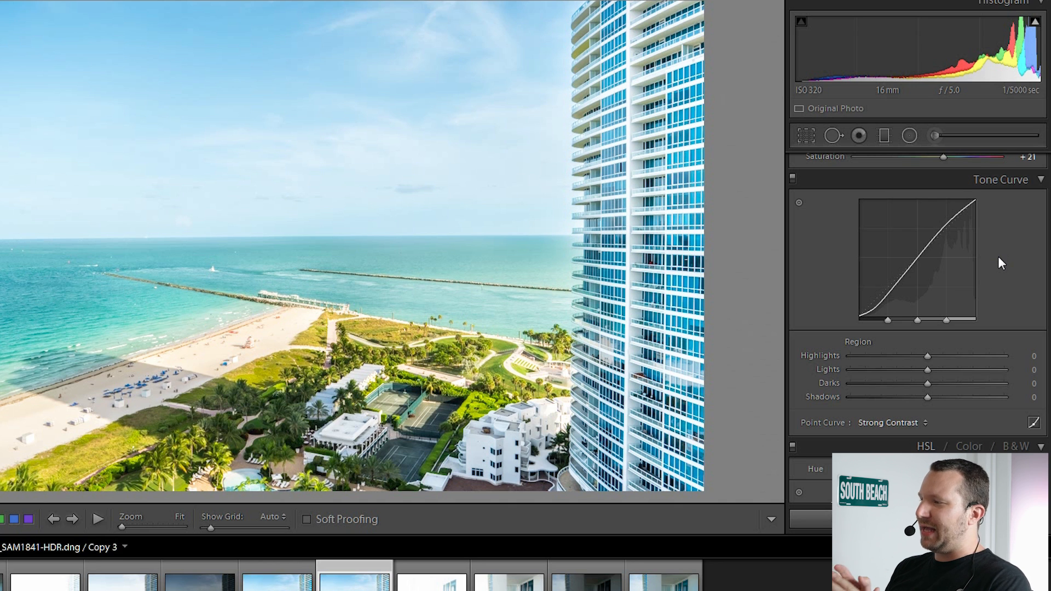
- Adjust the curve to Darks −19 and Highlights +31, then reset all regions, splits and the point curve
{"action": "left_click_drag", "start_coordinate": [892, 291], "coordinate": [886, 302]}
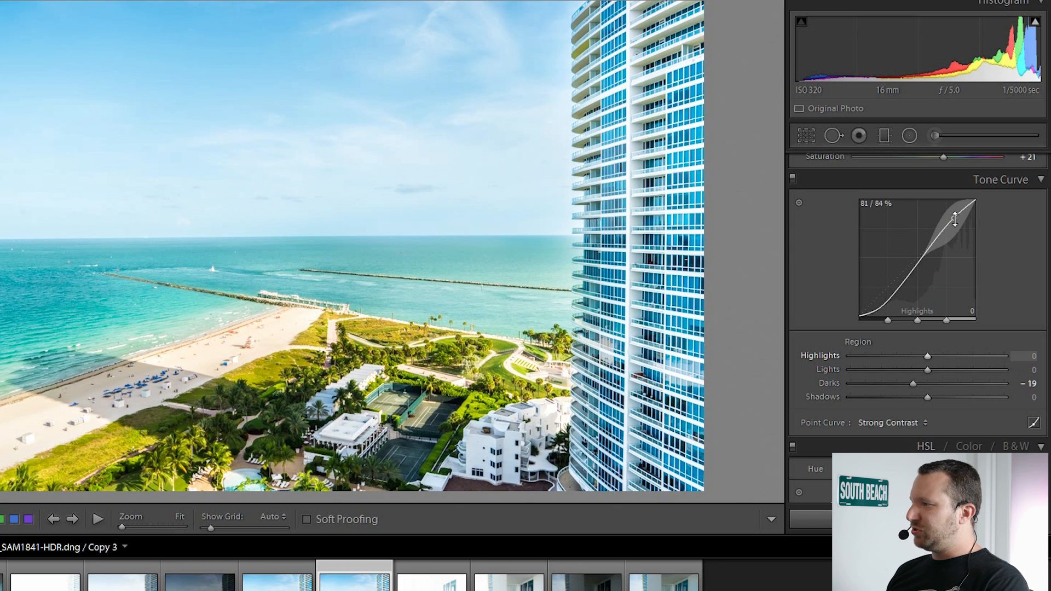
{"action": "left_click_drag", "start_coordinate": [956, 215], "coordinate": [956, 202]}
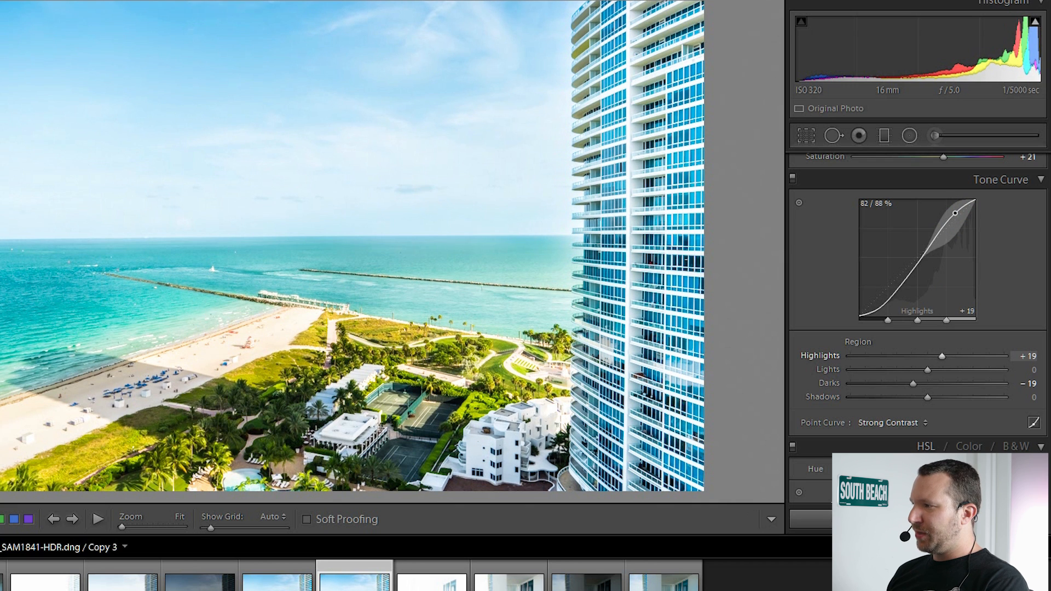
{"action": "left_click_drag", "start_coordinate": [955, 212], "coordinate": [955, 211]}
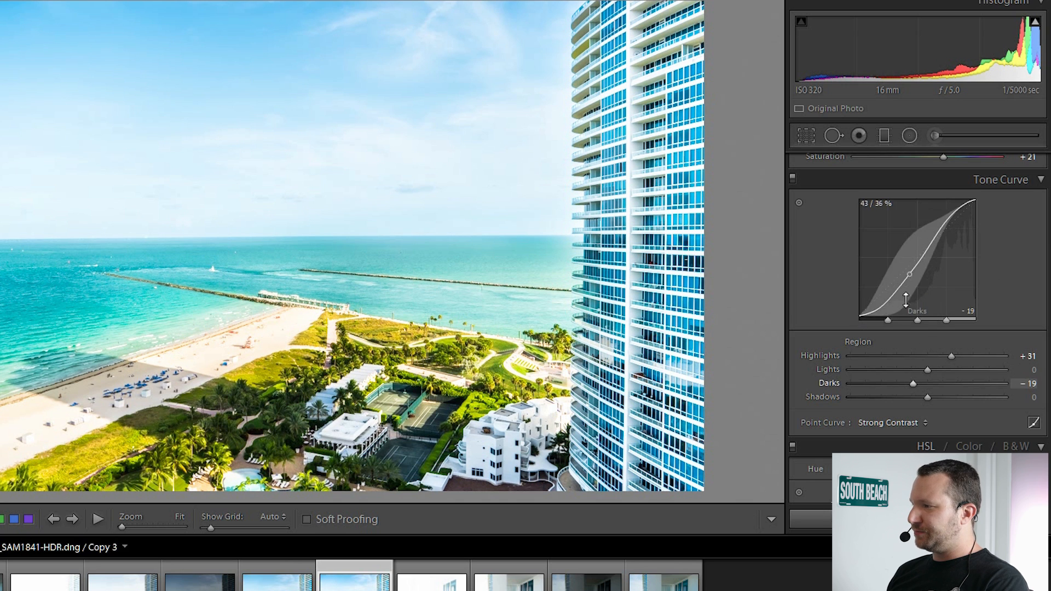
{"action": "right_click", "coordinate": [925, 268]}
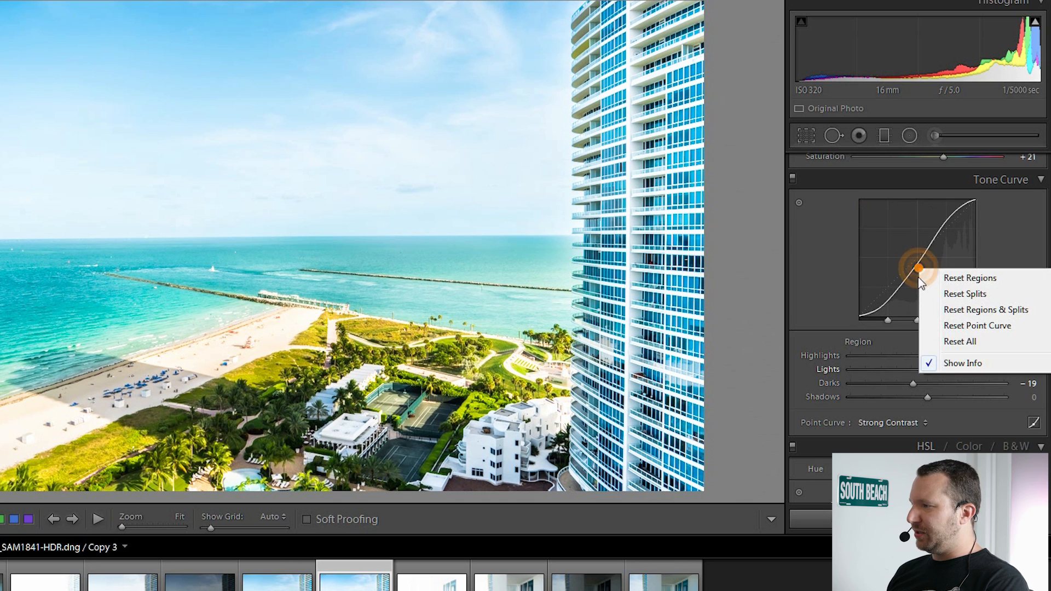
{"action": "left_click", "coordinate": [951, 340]}
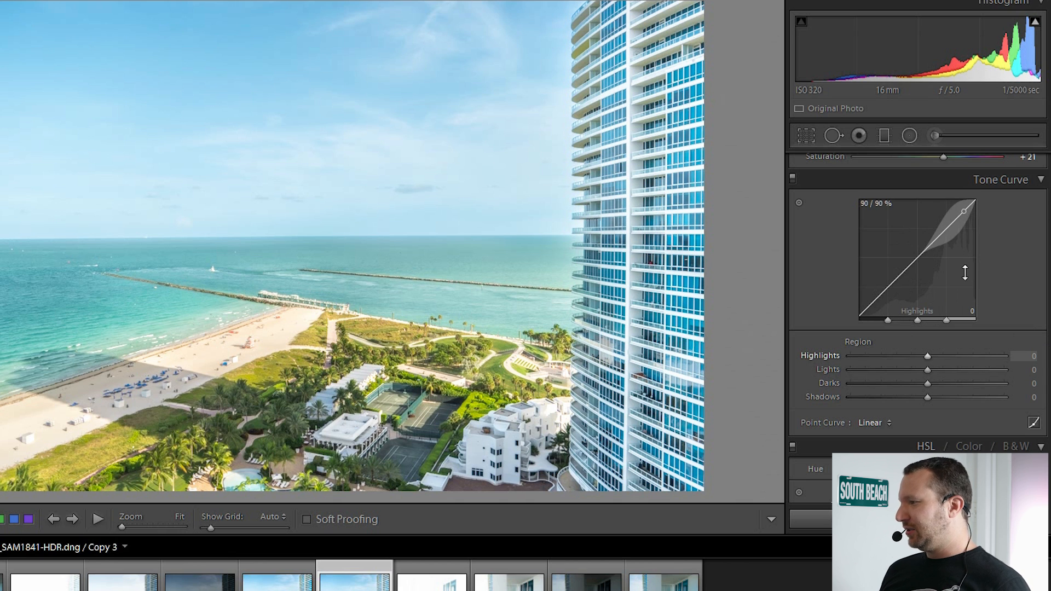
- Use the tone curve's targeted adjustment tool on the water near the beach to lower Lights to −51
{"action": "left_click", "coordinate": [799, 202]}
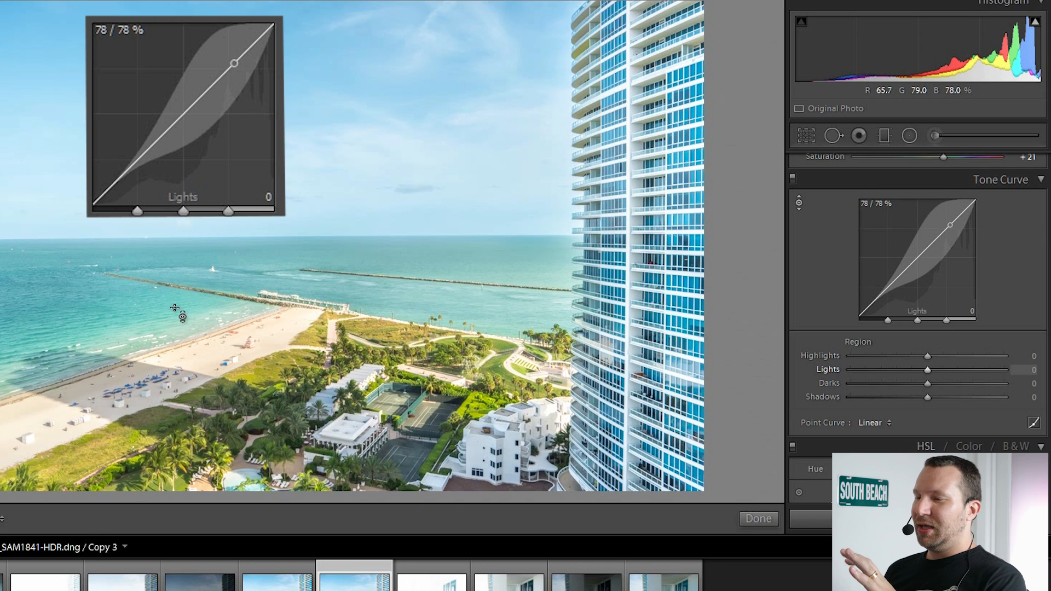
{"action": "left_click", "coordinate": [69, 303]}
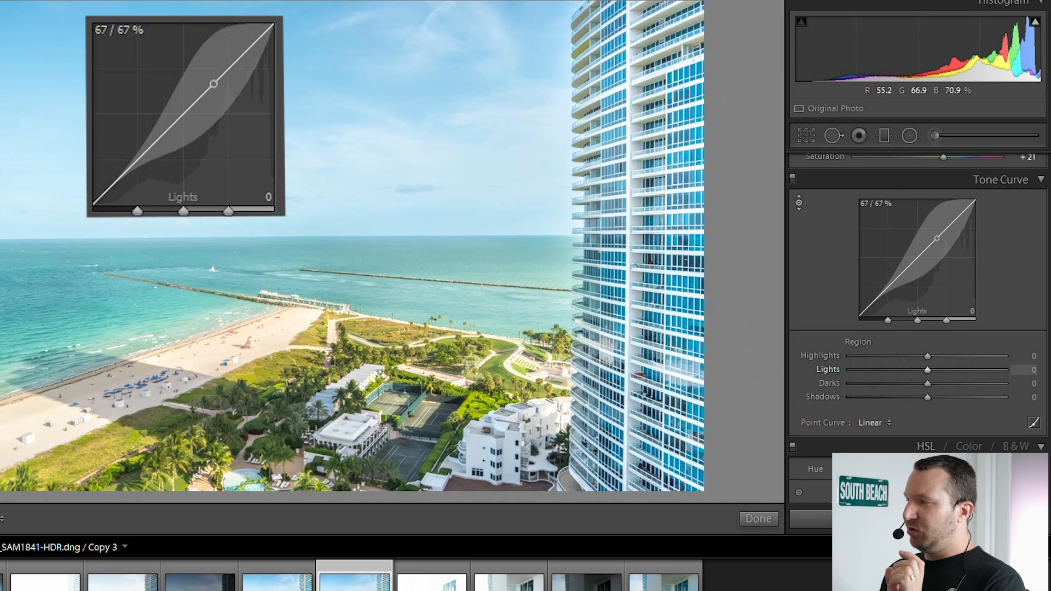
{"action": "left_click_drag", "start_coordinate": [69, 303], "coordinate": [68, 325]}
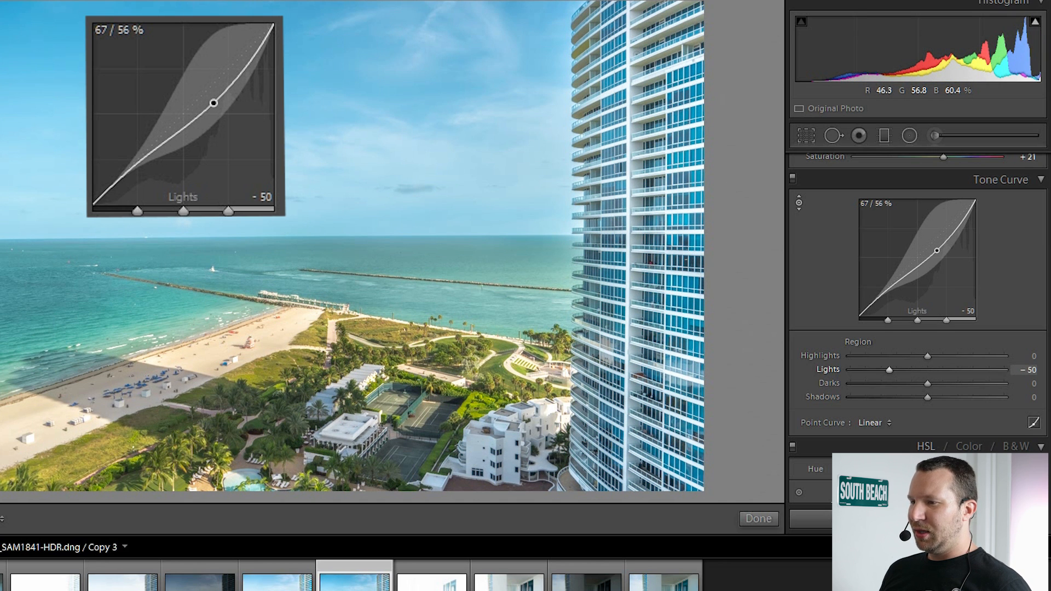
{"action": "left_click_drag", "start_coordinate": [68, 325], "coordinate": [68, 327]}
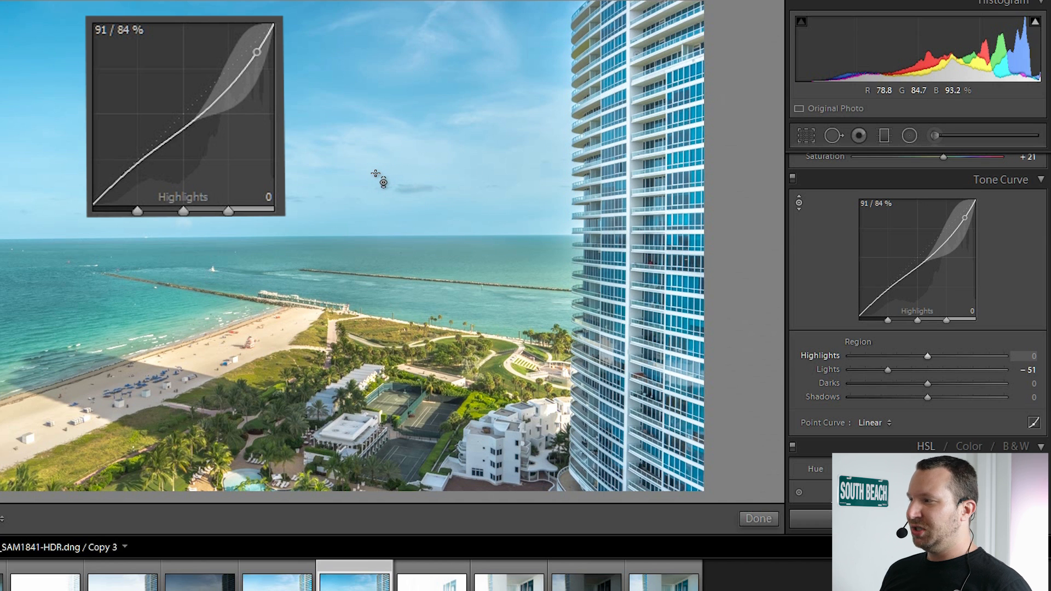
- Raise Highlights from the sky and settle them at +55, then darken the tennis court area to Darks −21
{"action": "left_click_drag", "start_coordinate": [376, 172], "coordinate": [376, 92]}
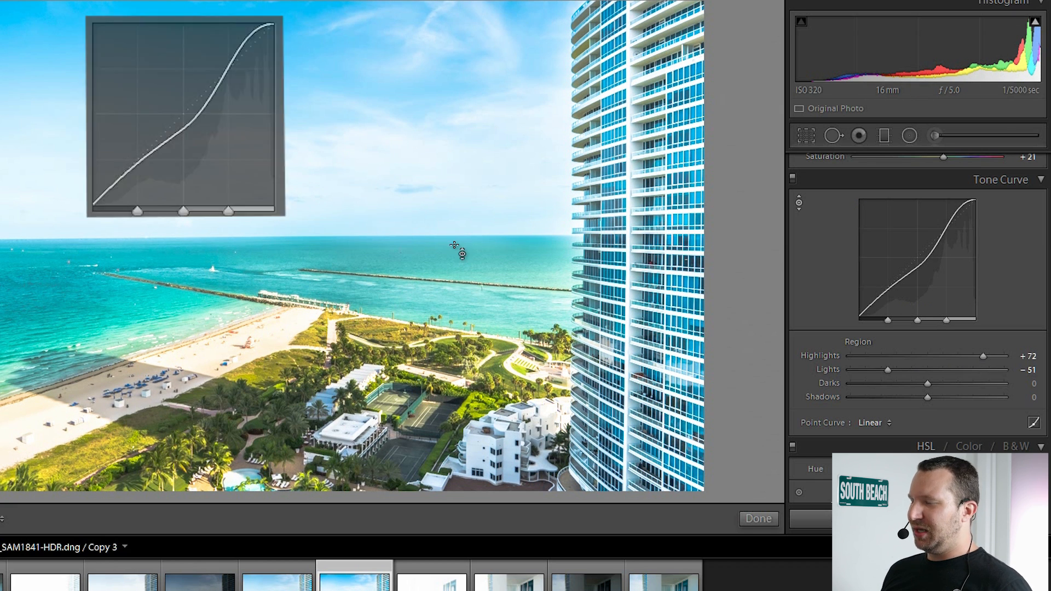
{"action": "left_click_drag", "start_coordinate": [982, 355], "coordinate": [971, 352]}
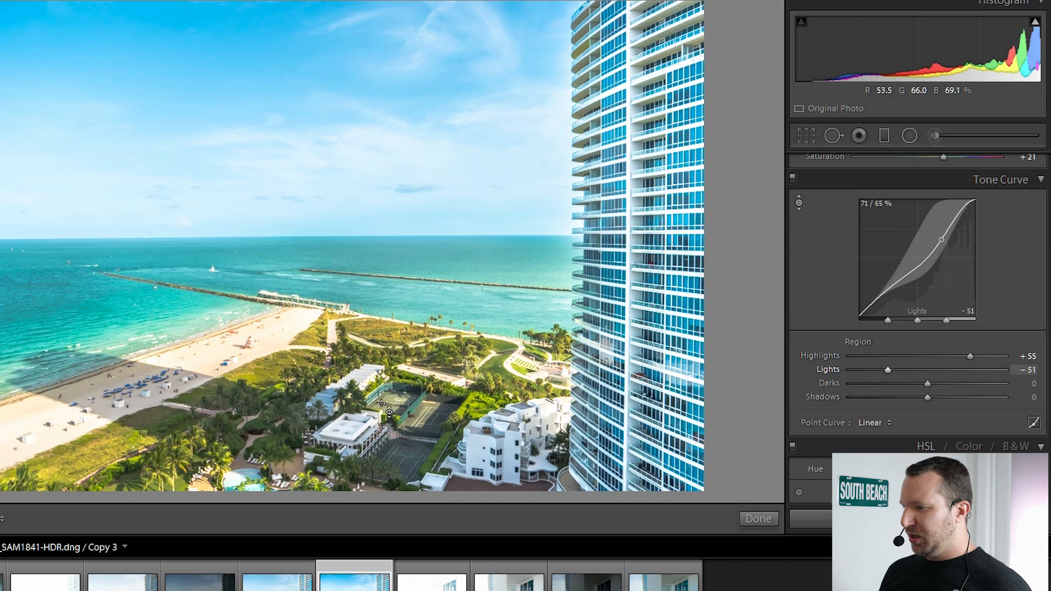
{"action": "left_click", "coordinate": [412, 452]}
{"action": "mouse_move", "coordinate": [412, 452]}
{"action": "left_mouse_down"}
{"action": "mouse_move", "coordinate": [411, 393]}
{"action": "mouse_move", "coordinate": [411, 466]}
{"action": "left_mouse_up"}
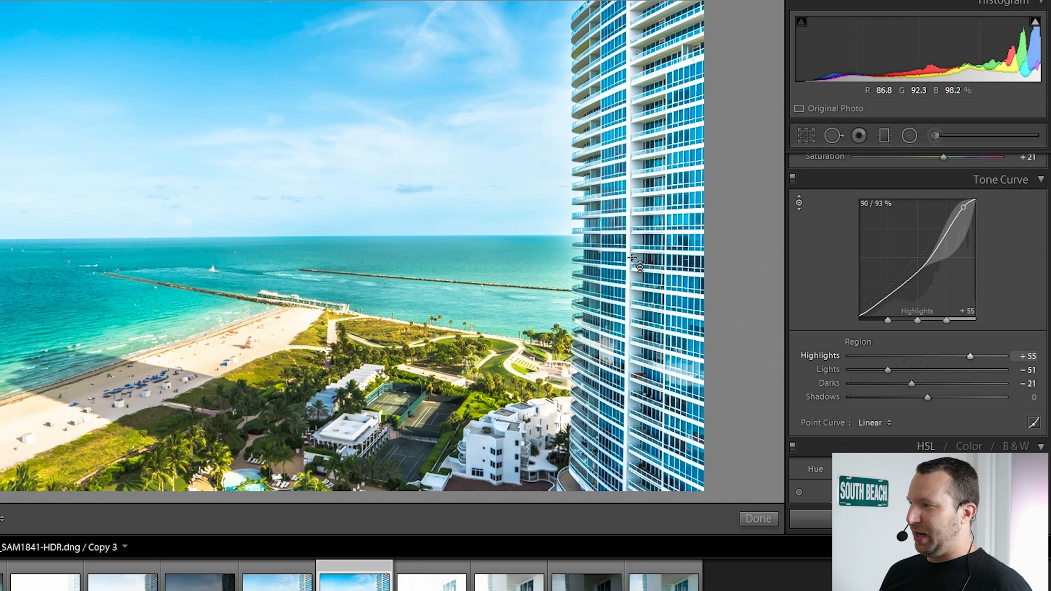
{"action": "mouse_move", "coordinate": [1049, 214]}
{"action": "left_mouse_down"}
{"action": "mouse_move", "coordinate": [1049, 224]}
{"action": "mouse_move", "coordinate": [1050, 213]}
{"action": "left_mouse_up"}
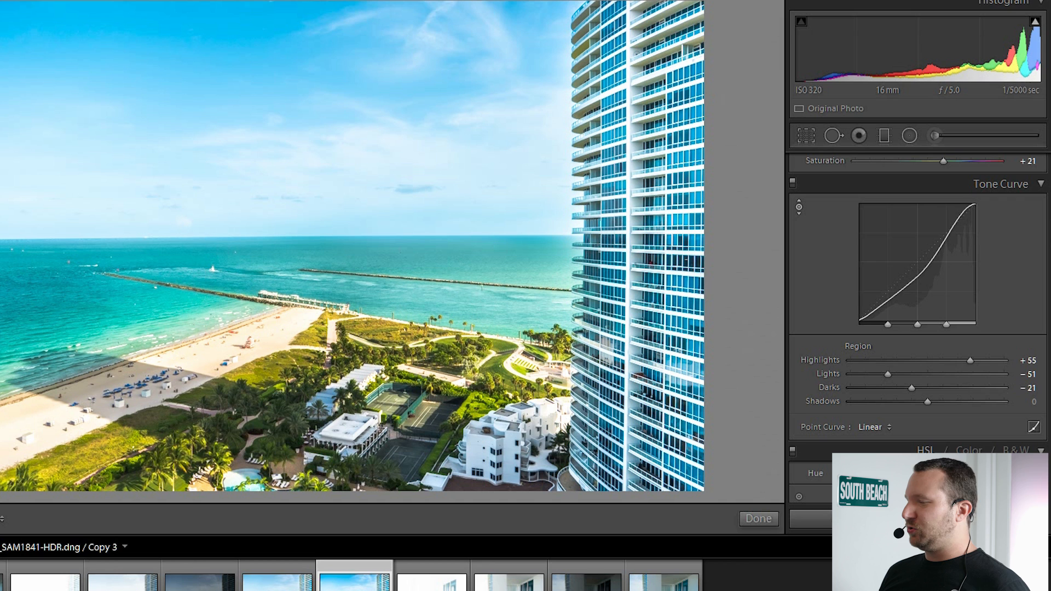